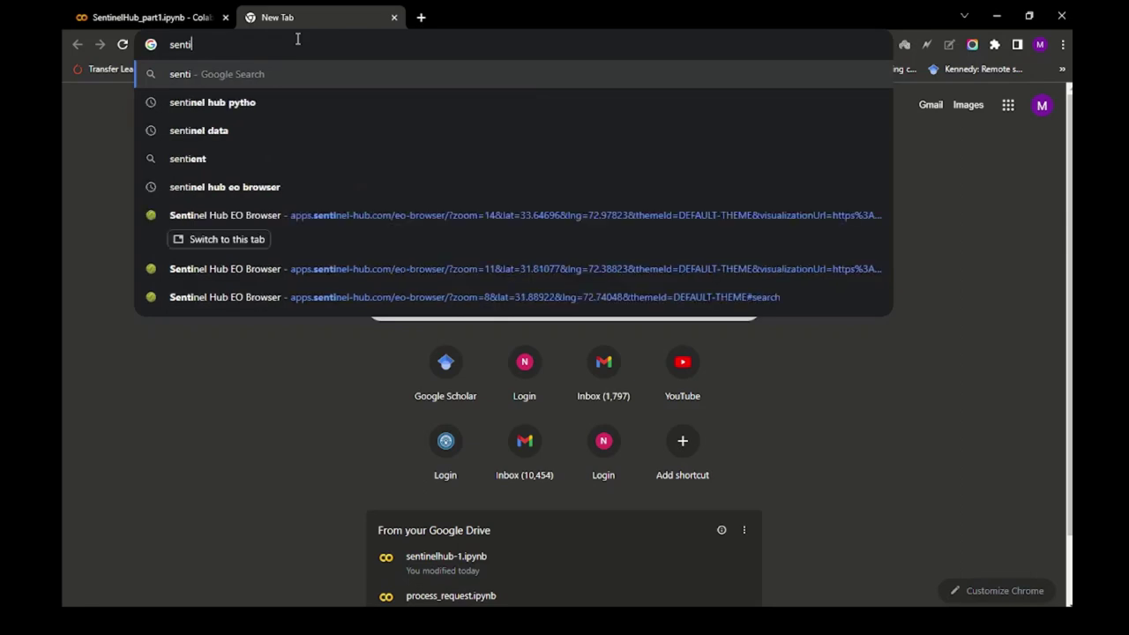
- Search the web for "sentinelhub", open the Sentinel Hub website and go to its sign-in page
{"action": "type", "text": "nel"}
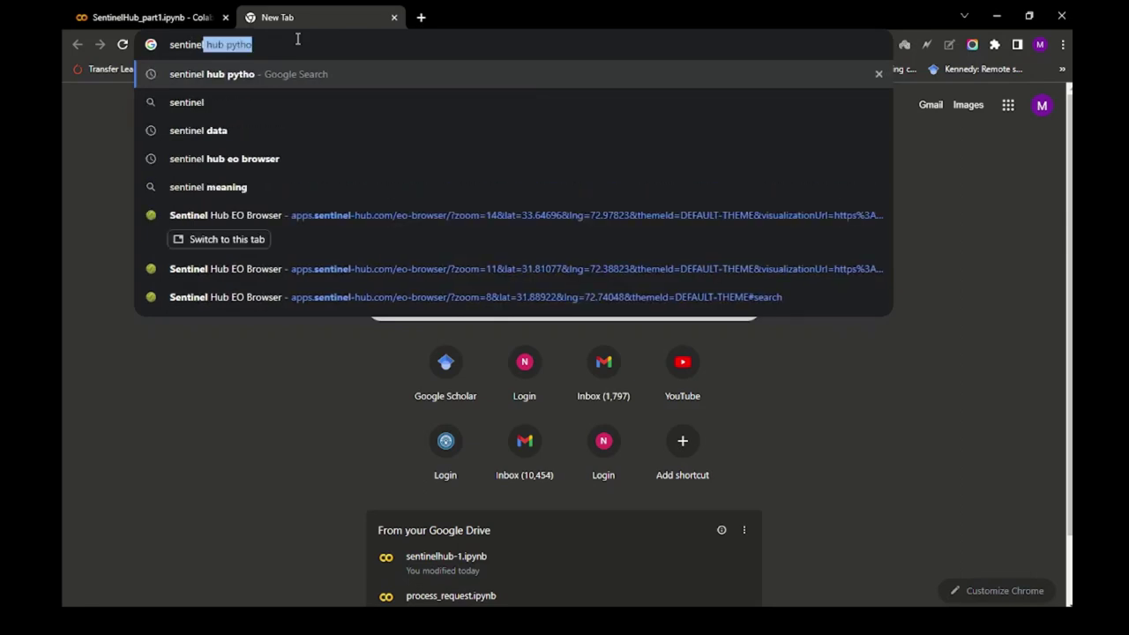
{"action": "key", "text": "BackSpace"}
{"action": "type", "text": "hub"}
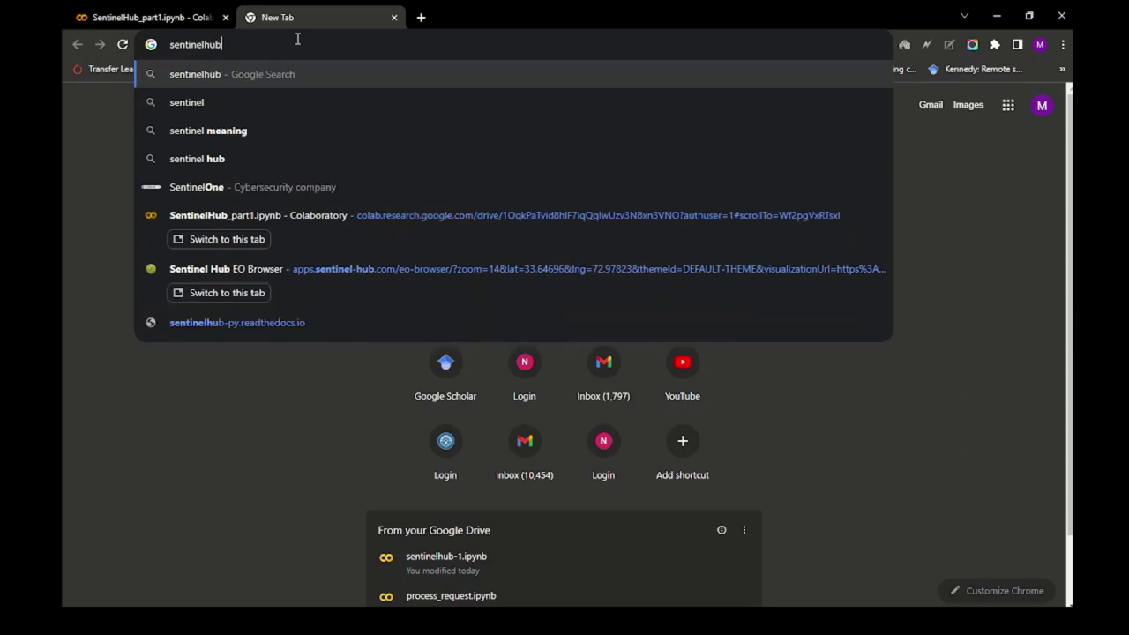
{"action": "key", "text": "Return"}
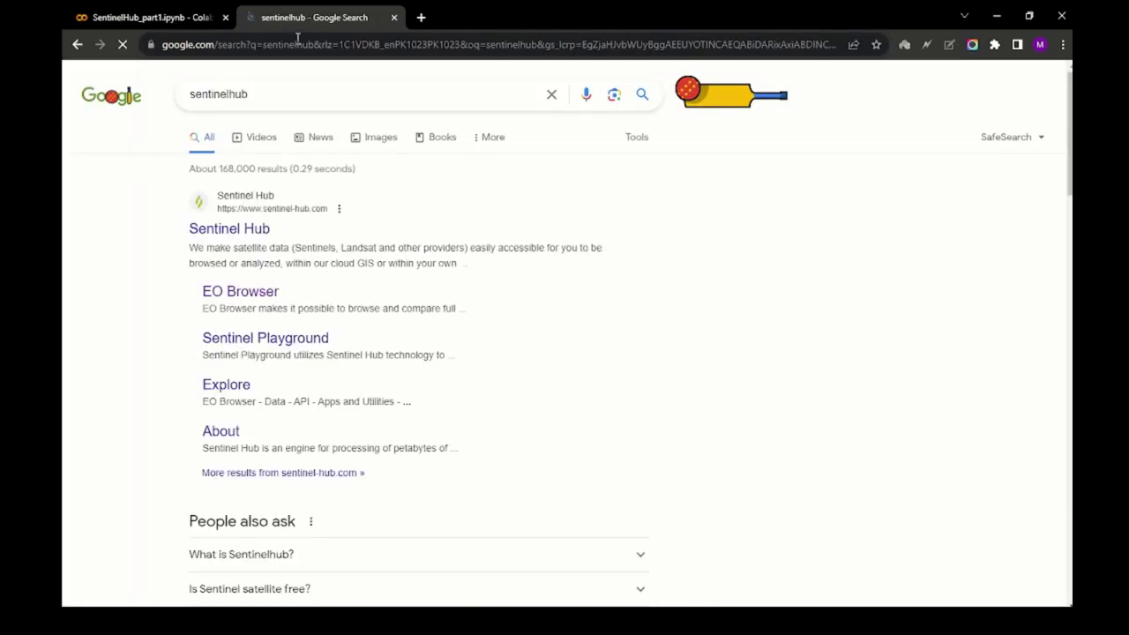
{"action": "left_click", "coordinate": [251, 233]}
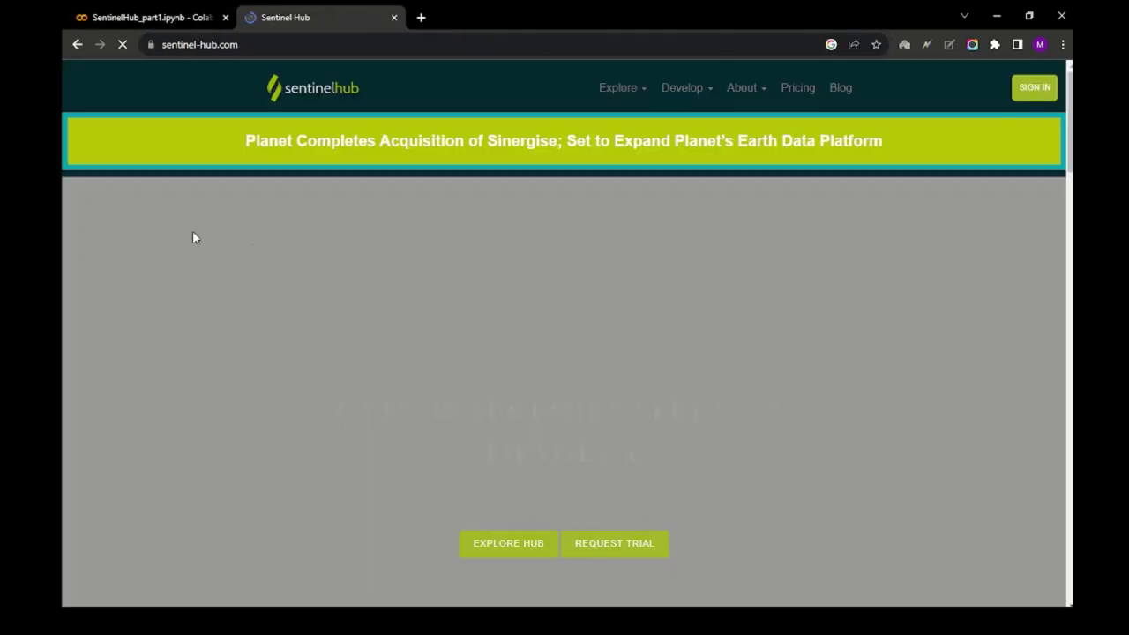
{"action": "left_click", "coordinate": [1041, 92]}
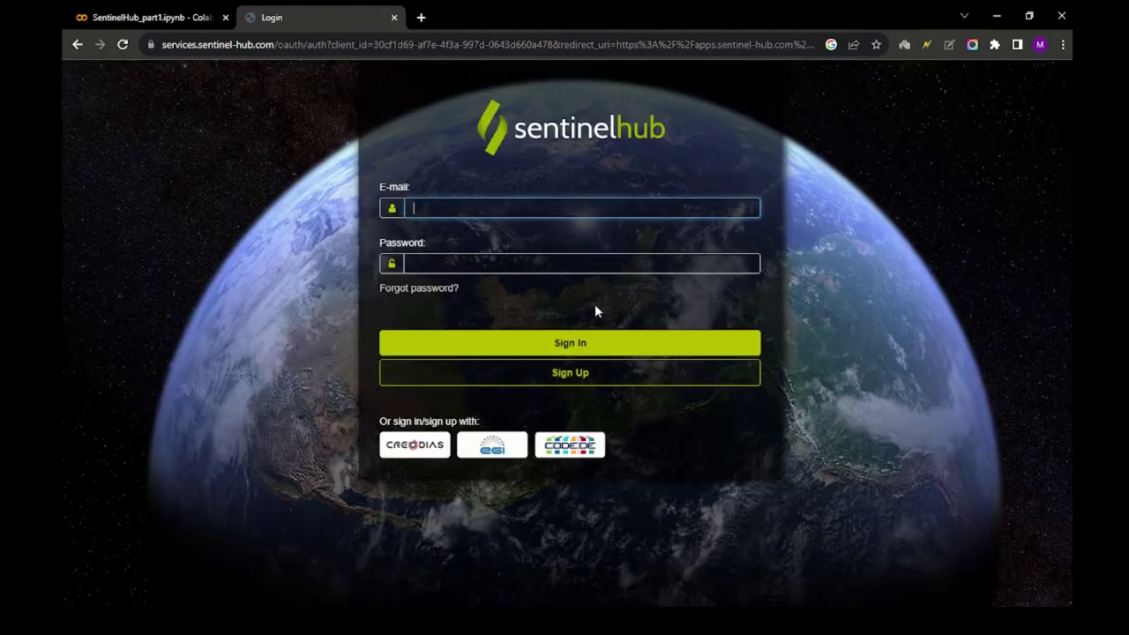
- View the new account registration form past the terms notice and return to the login page
{"action": "left_click", "coordinate": [557, 381]}
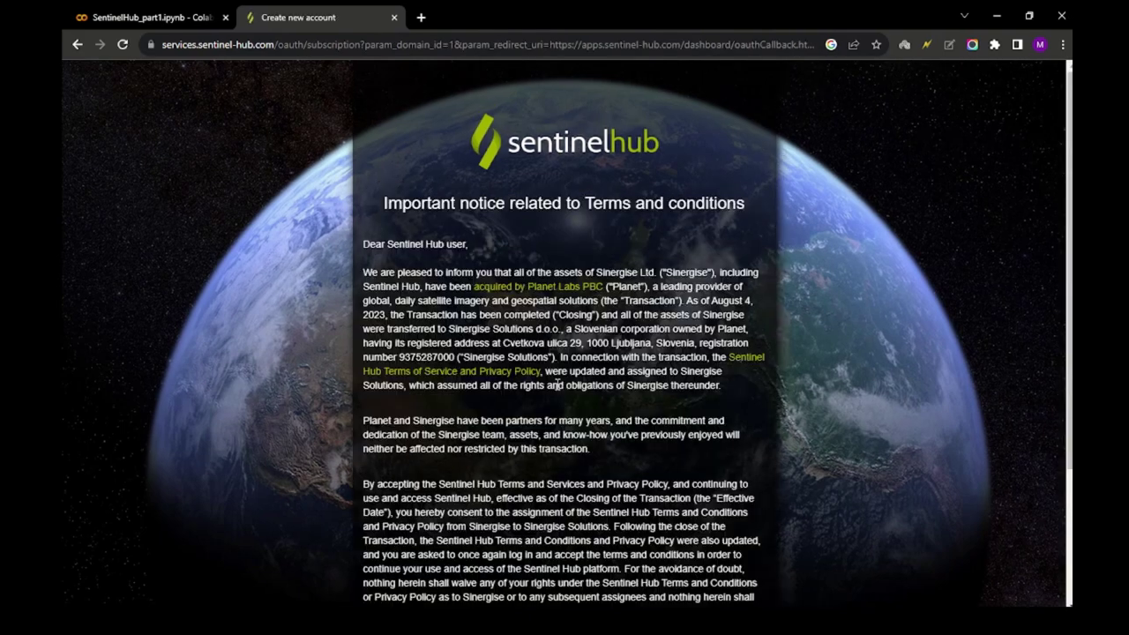
{"action": "scroll", "coordinate": [532, 530], "scroll_direction": "down", "scroll_amount": 3}
{"action": "left_click", "coordinate": [554, 591]}
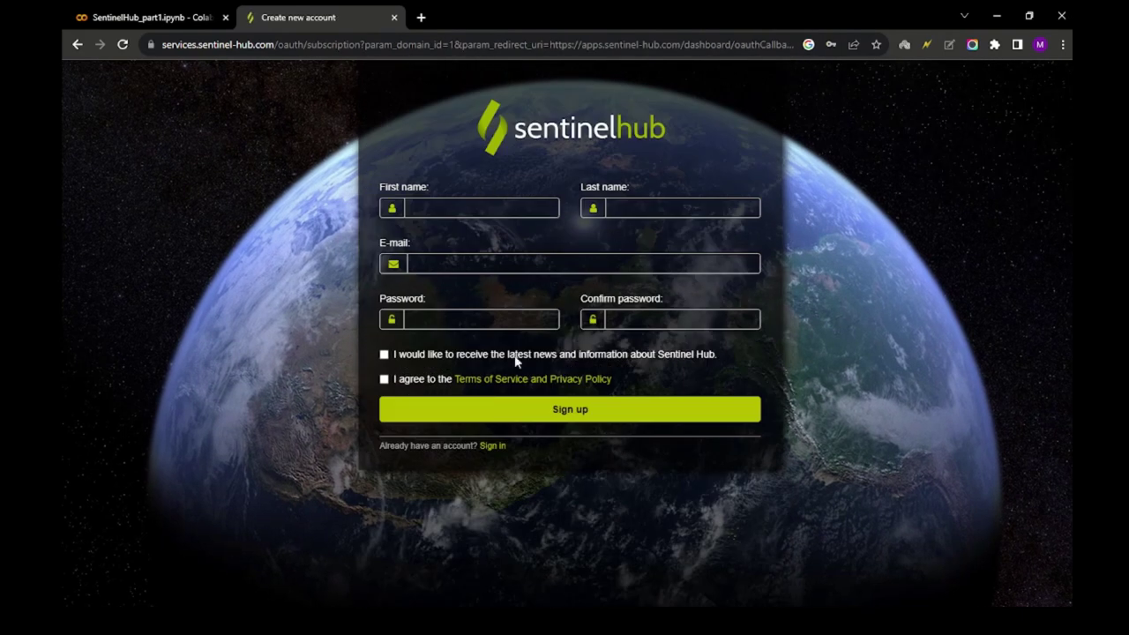
{"action": "left_click", "coordinate": [77, 44]}
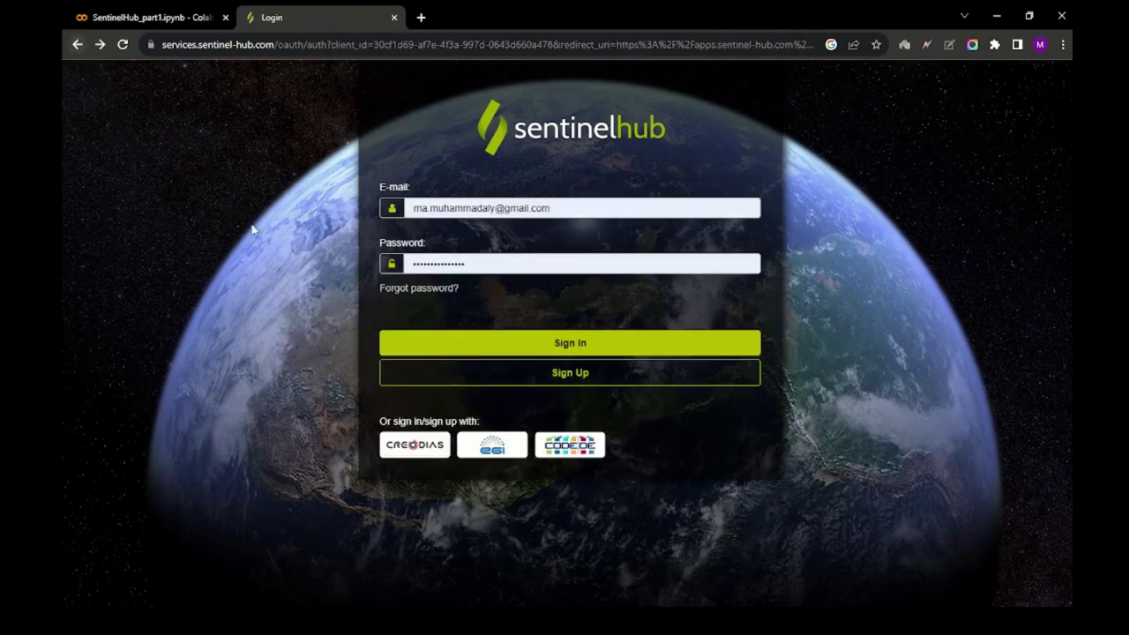
- Sign in to Sentinel Hub with the saved account credentials and open the user settings showing the OAuth clients
{"action": "left_click", "coordinate": [575, 343]}
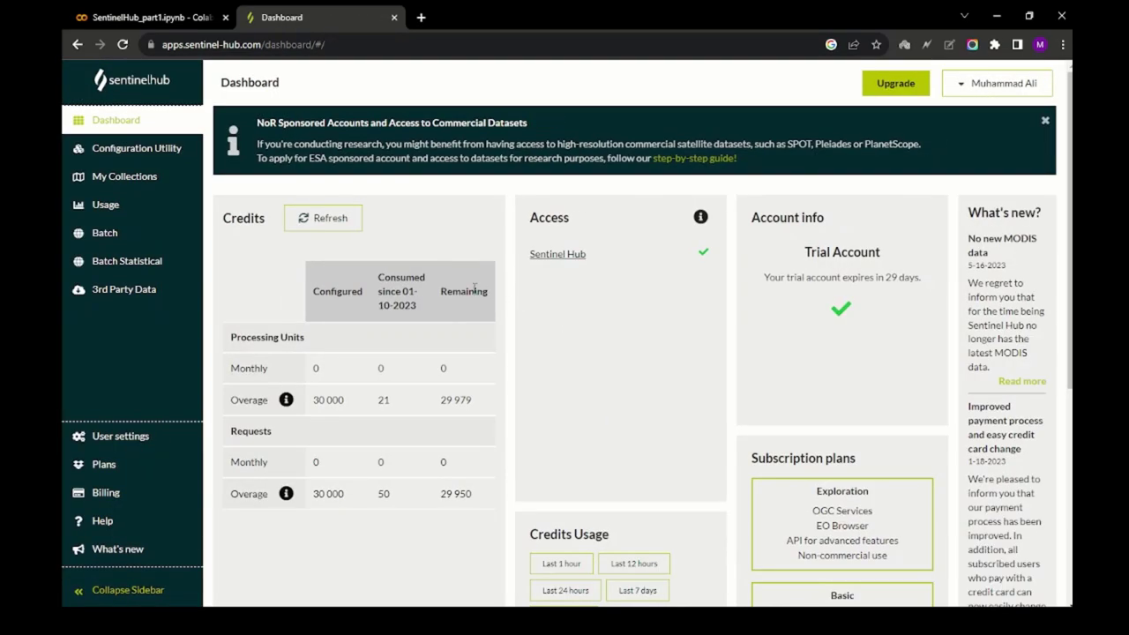
{"action": "left_click", "coordinate": [123, 435]}
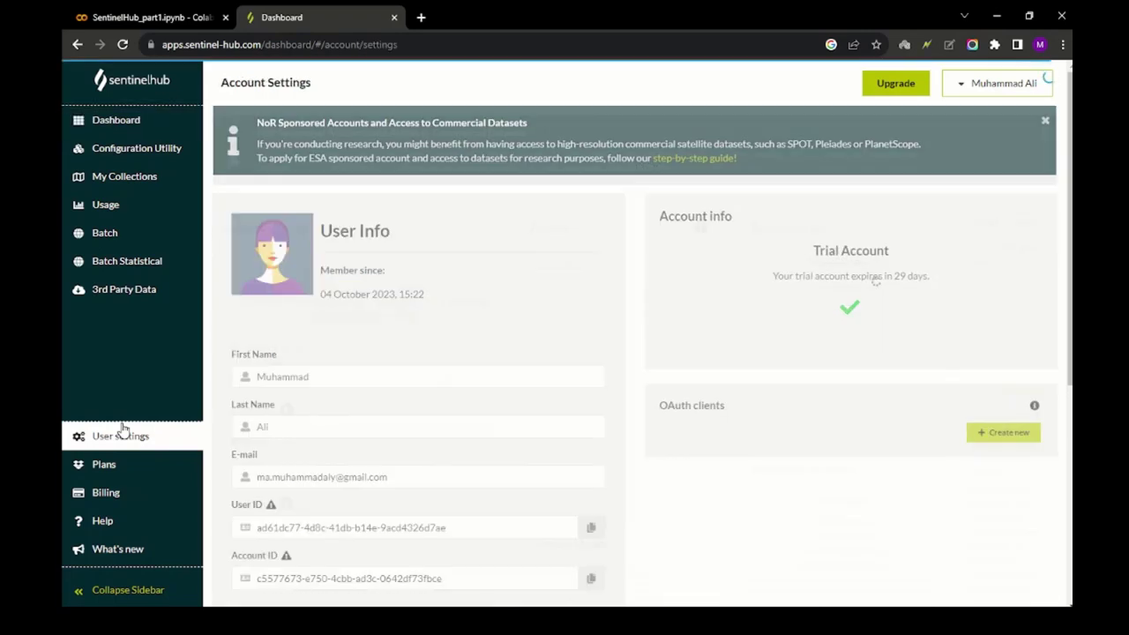
{"action": "scroll", "coordinate": [662, 379], "scroll_direction": "down", "scroll_amount": 3}
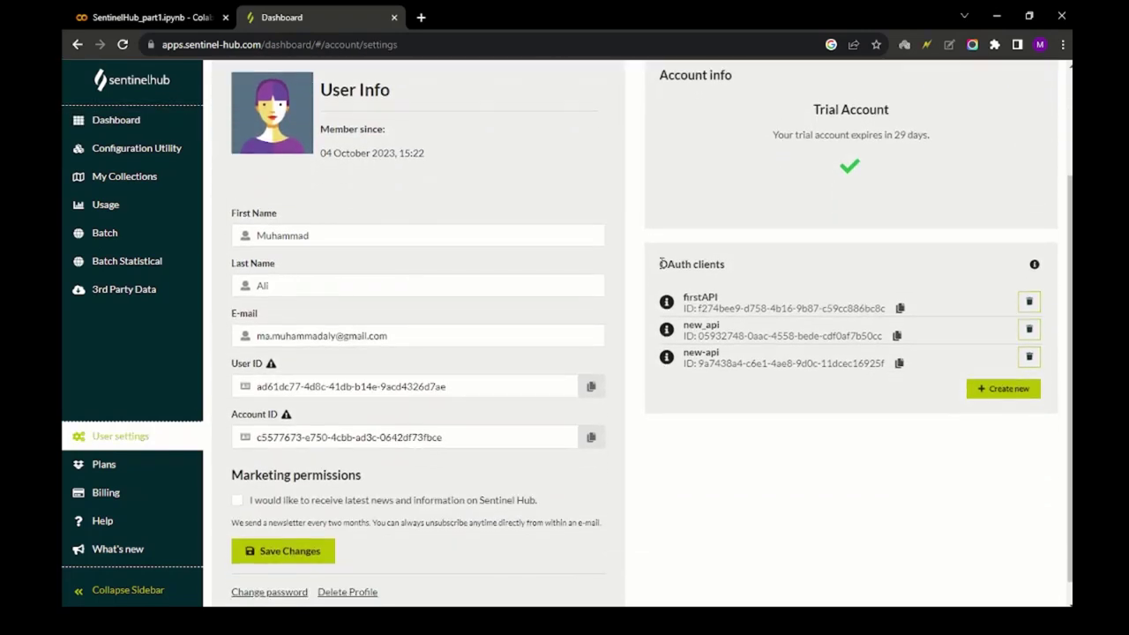
- Examine the OAuth clients section and the client ID of the new-api entry in the account settings
{"action": "left_click_drag", "start_coordinate": [661, 264], "coordinate": [709, 270]}
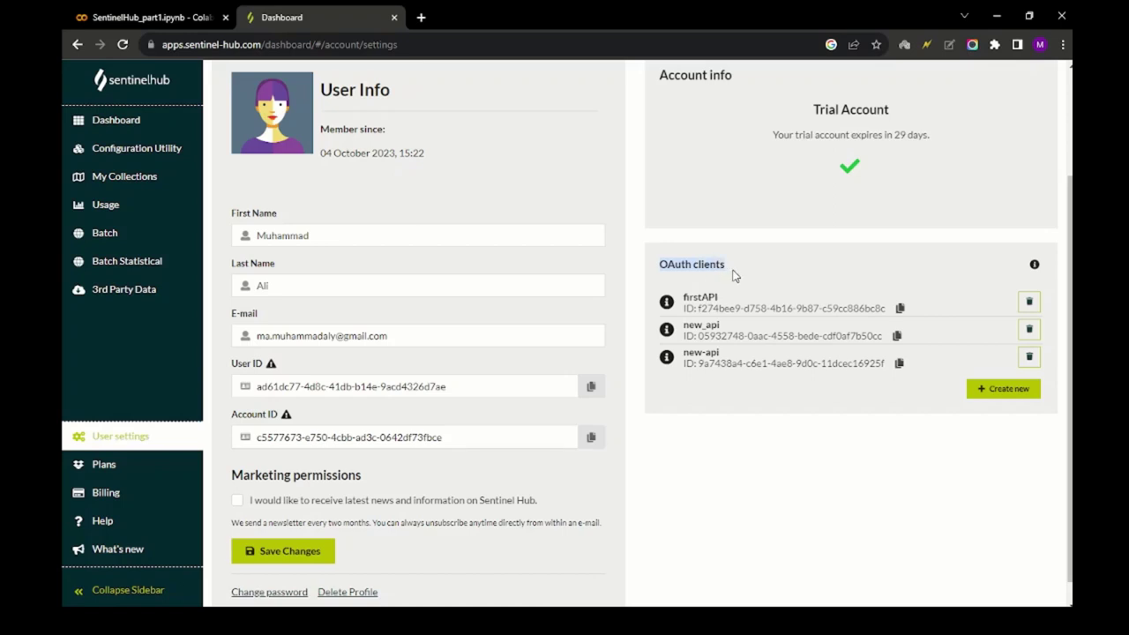
{"action": "left_click", "coordinate": [732, 277]}
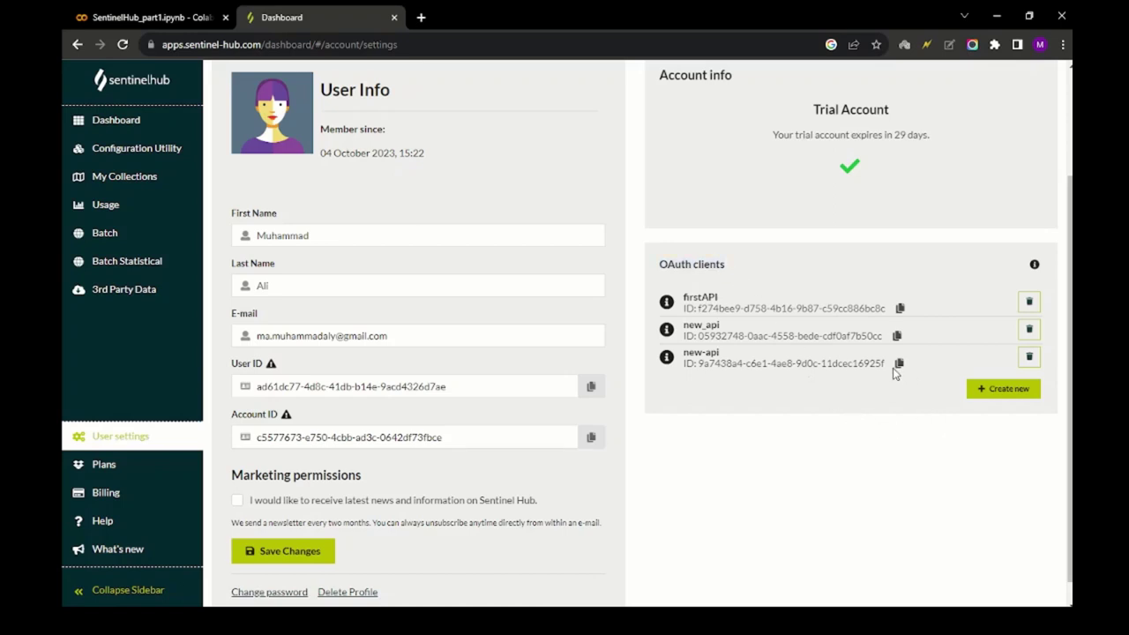
{"action": "left_click_drag", "start_coordinate": [886, 363], "coordinate": [683, 364]}
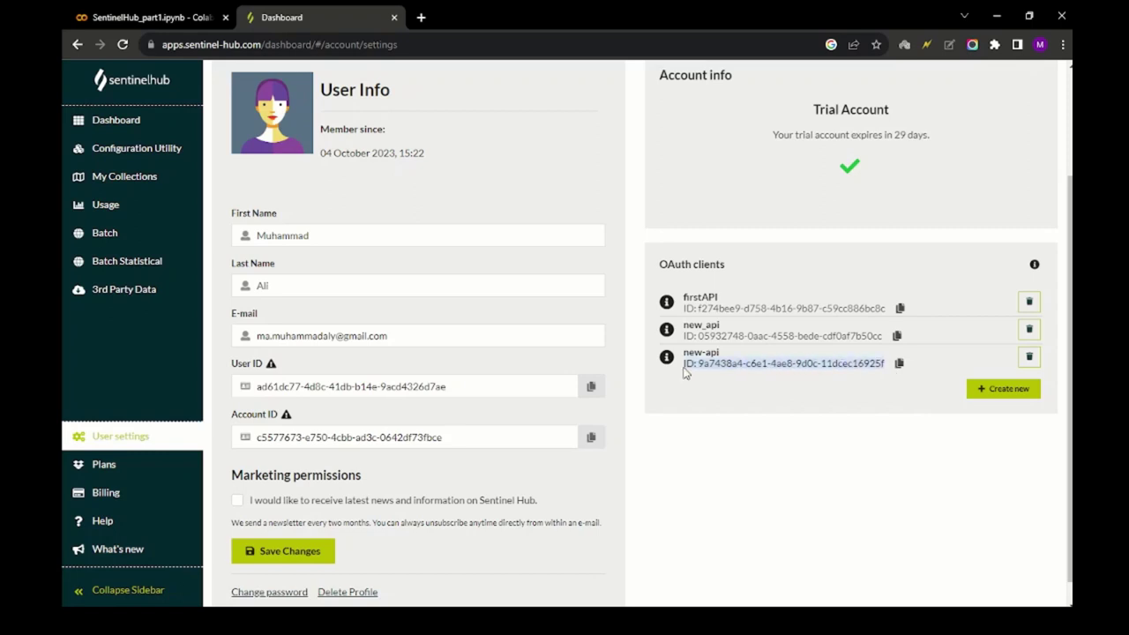
{"action": "left_click", "coordinate": [724, 363]}
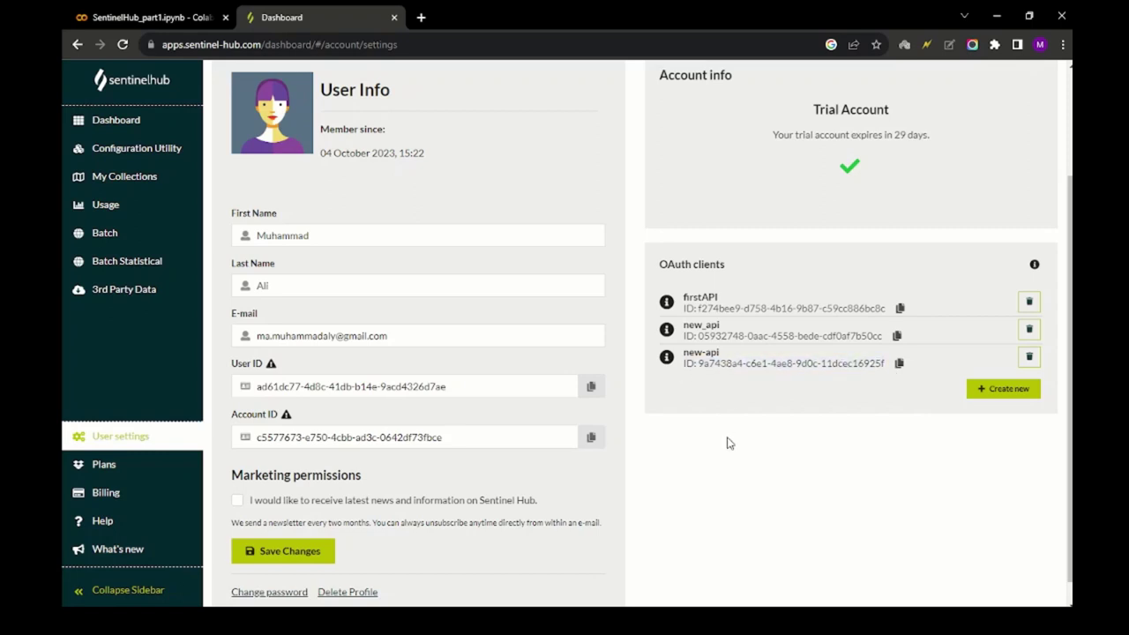
{"action": "scroll", "coordinate": [727, 439], "scroll_direction": "up", "scroll_amount": 2}
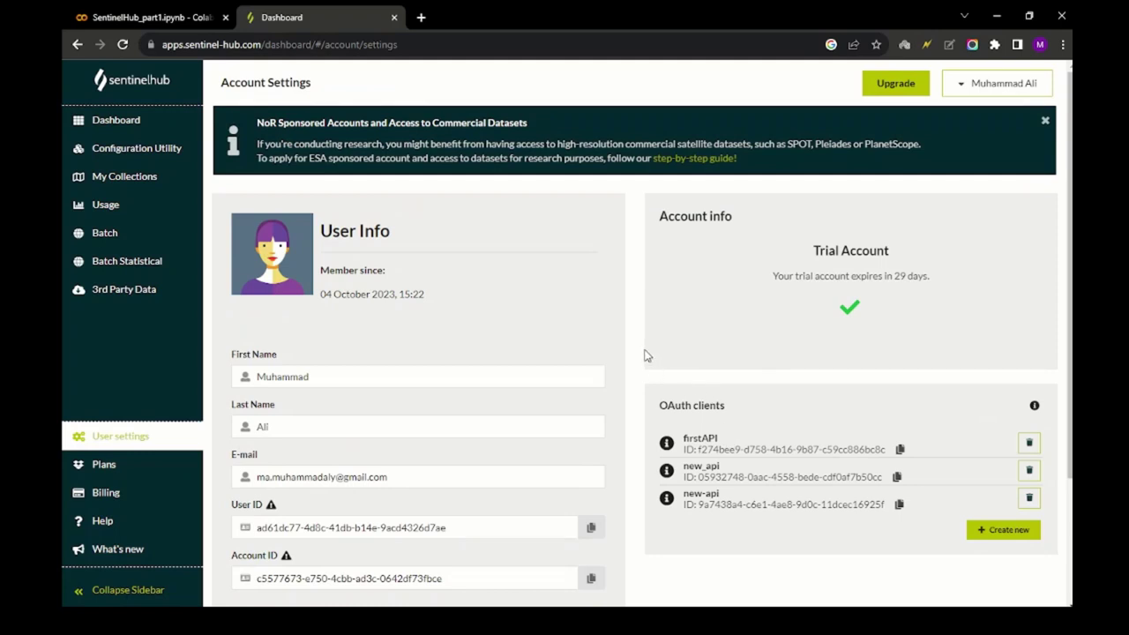
- Search the web for "sentinel hub request builder" in a new browser tab
{"action": "left_click", "coordinate": [421, 17]}
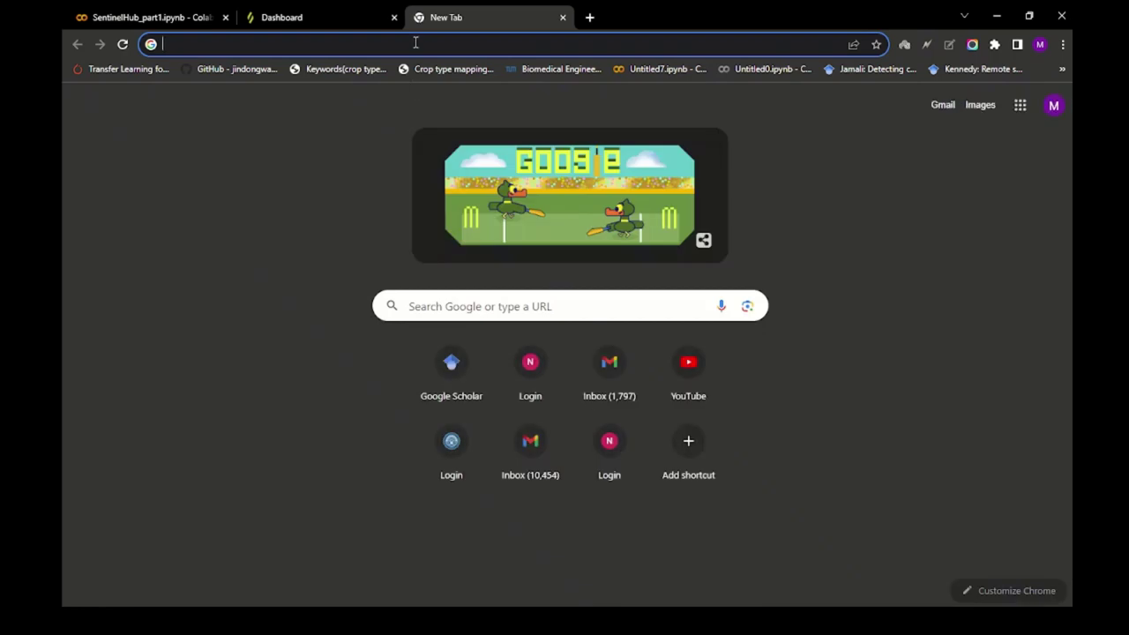
{"action": "type", "text": "se"}
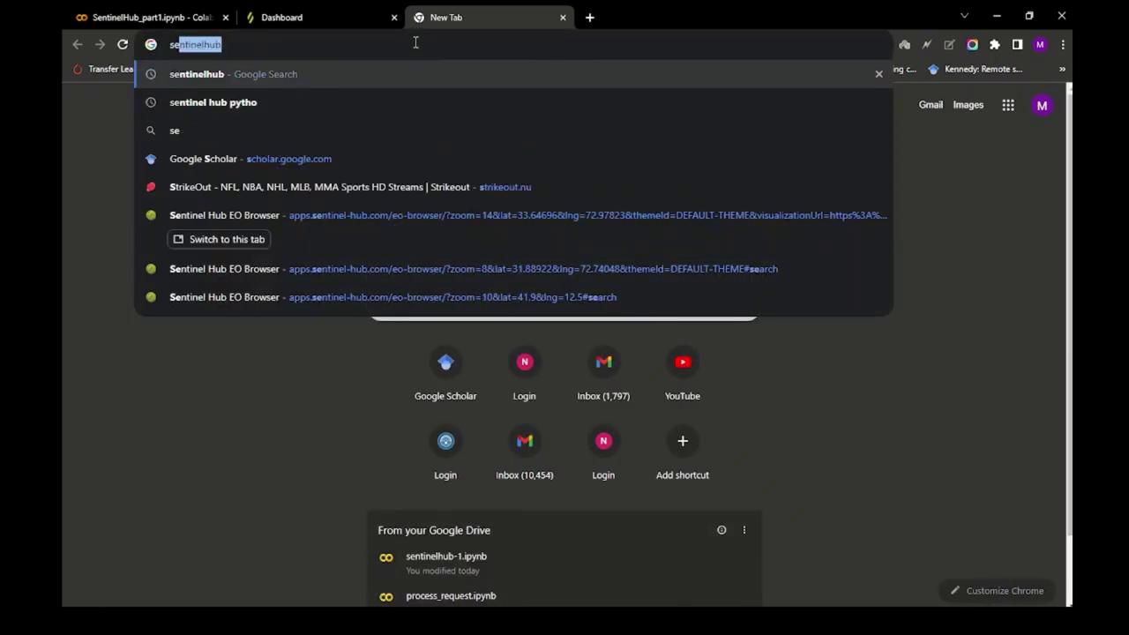
{"action": "type", "text": "ntinel hub"}
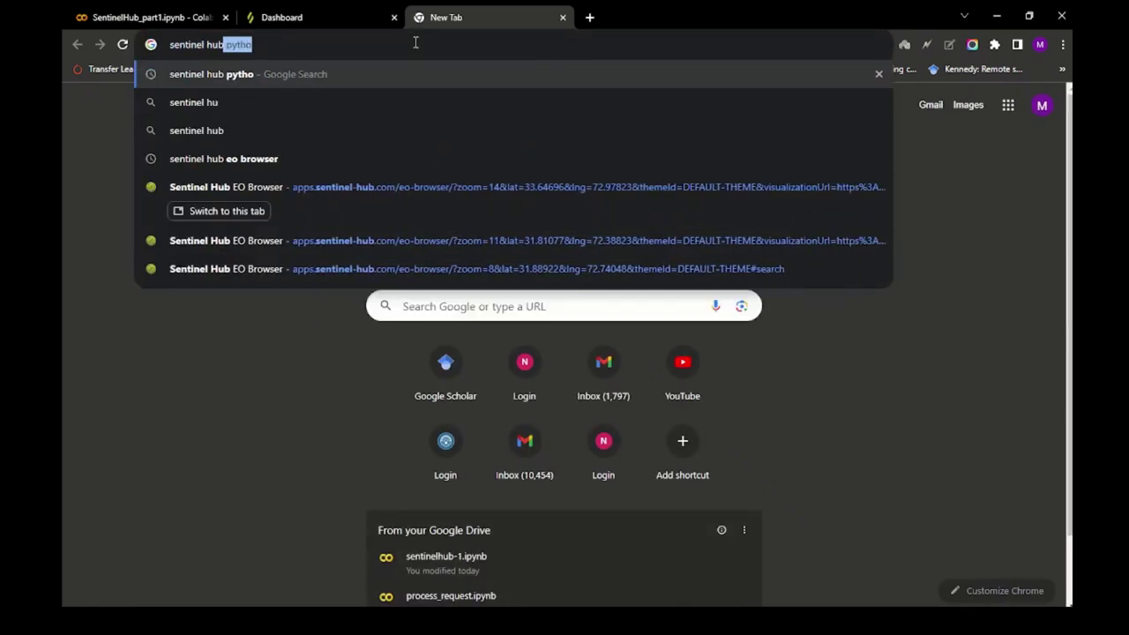
{"action": "type", "text": " requests"}
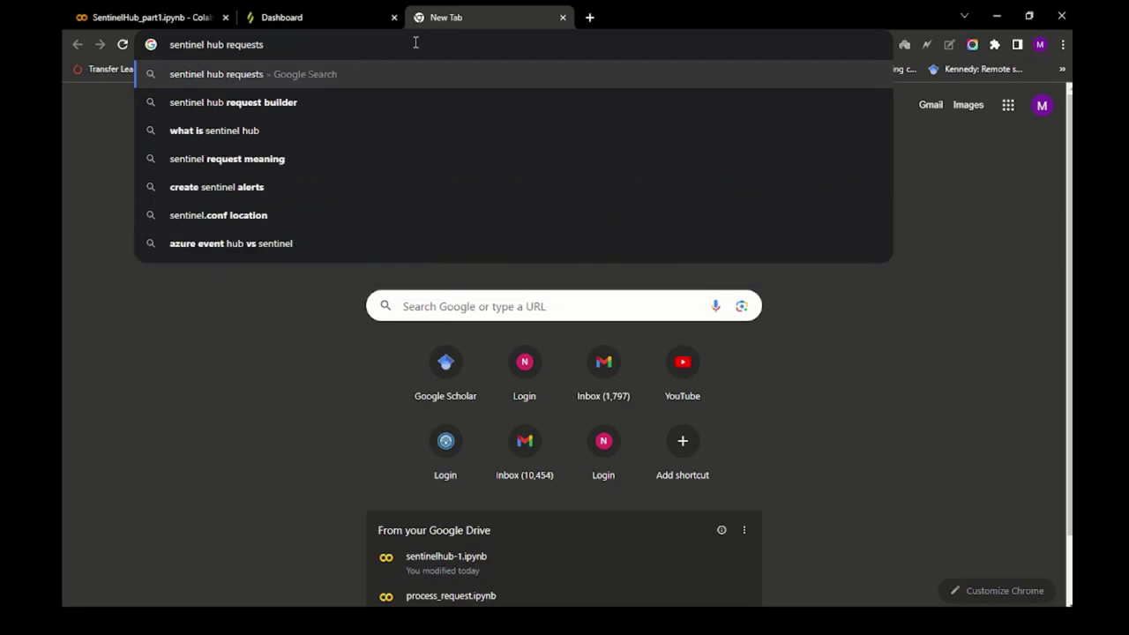
{"action": "key", "text": "Down"}
{"action": "key", "text": "Return"}
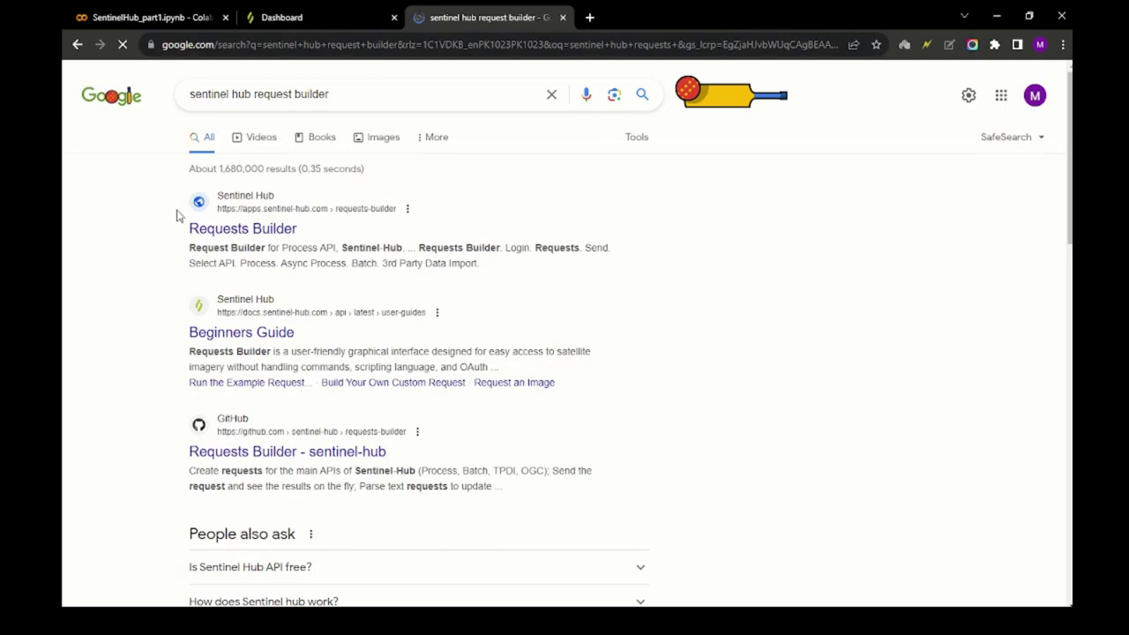
- Open the Sentinel Hub Requests Builder from the search results and log in to the account
{"action": "left_click", "coordinate": [217, 231]}
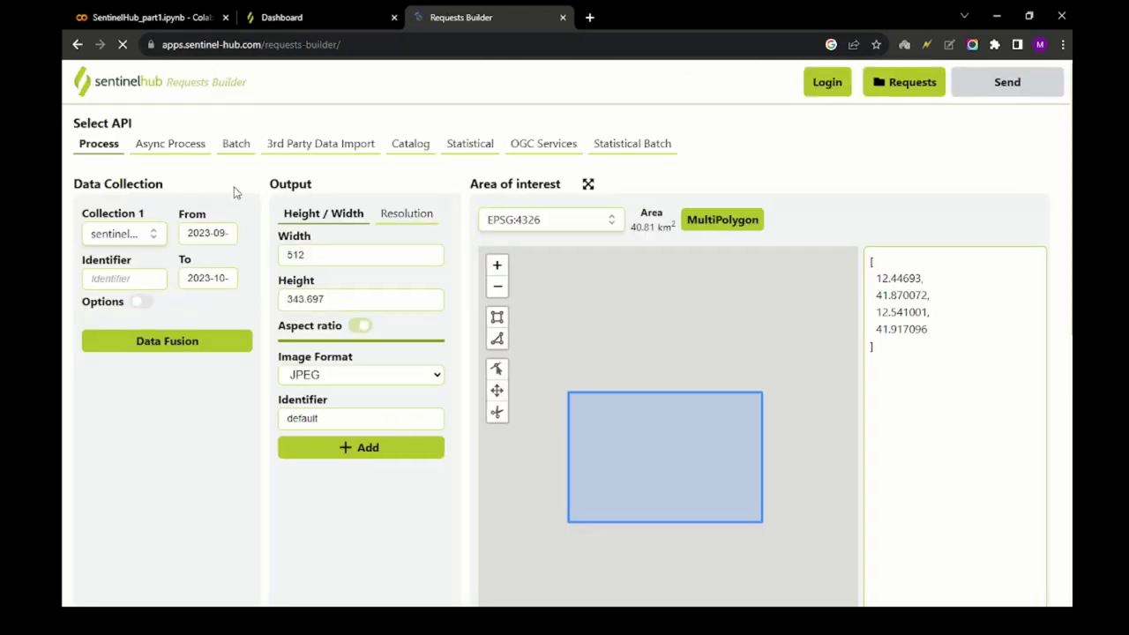
{"action": "left_click", "coordinate": [825, 89]}
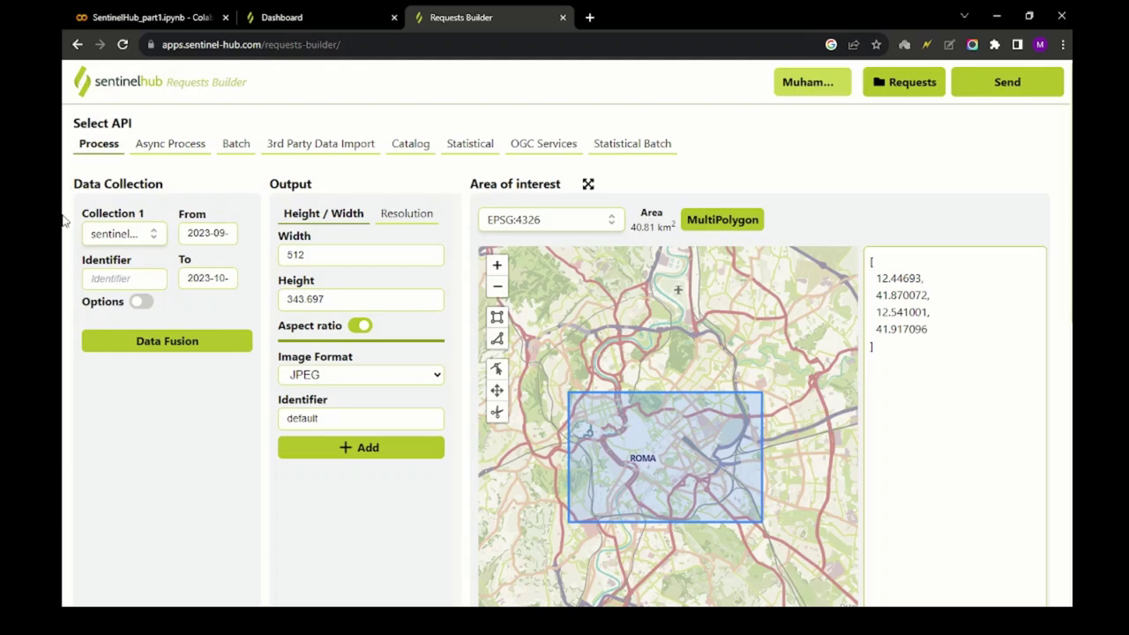
- Switch the request preview from curl to the sh-py format
{"action": "scroll", "coordinate": [250, 413], "scroll_direction": "down", "scroll_amount": 5}
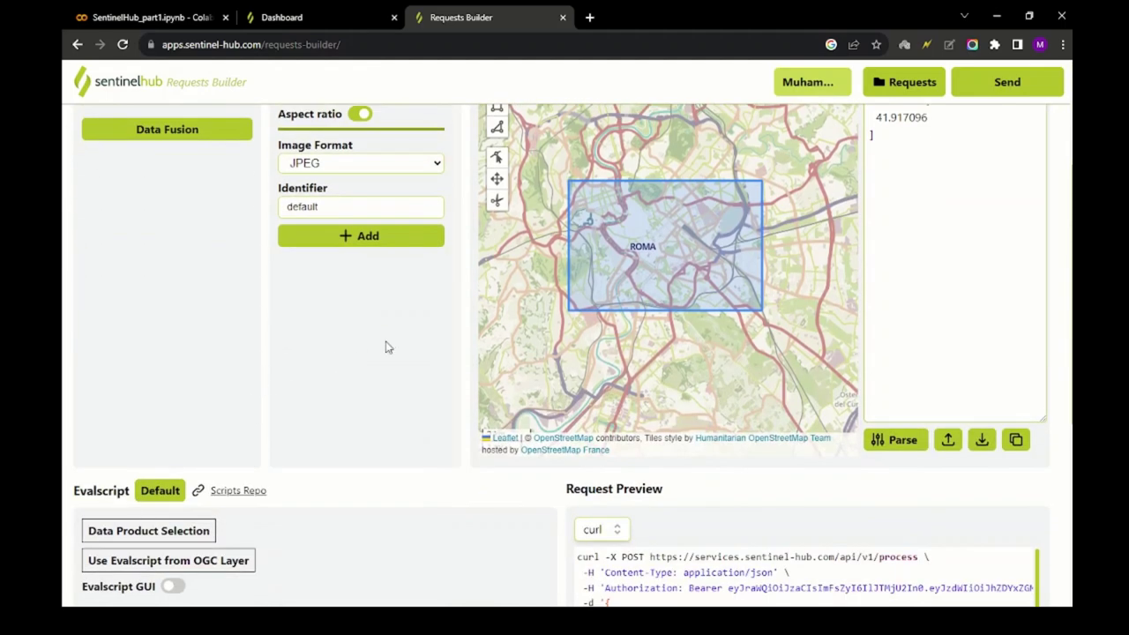
{"action": "scroll", "coordinate": [576, 328], "scroll_direction": "down", "scroll_amount": 1}
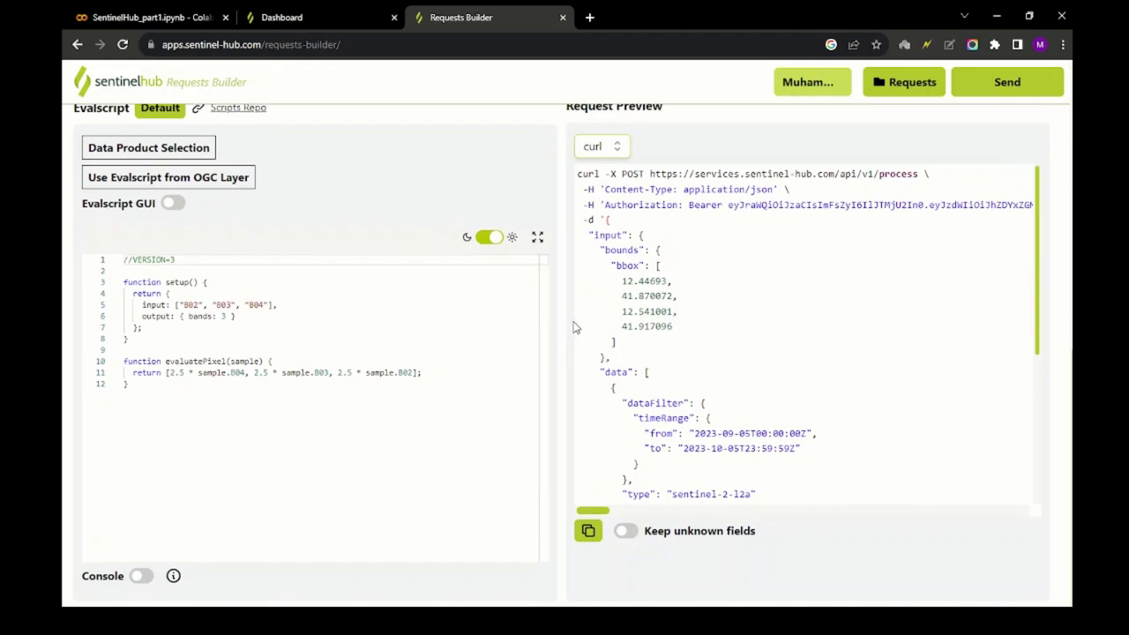
{"action": "left_click", "coordinate": [604, 152]}
{"action": "left_click", "coordinate": [621, 267]}
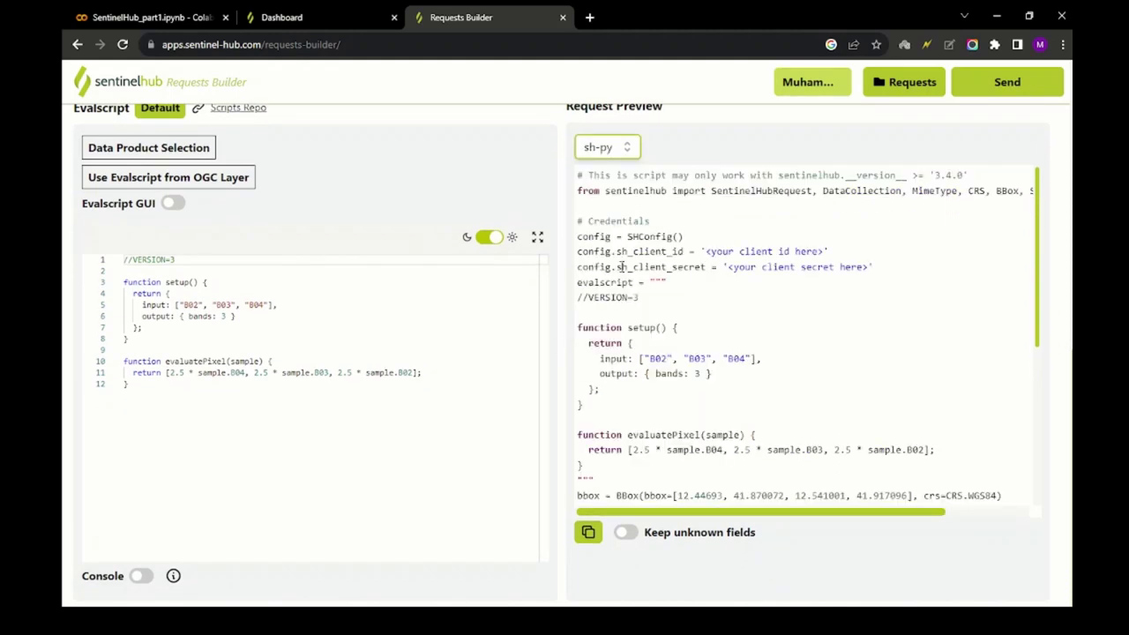
- Examine the generated sh-py request code, including its evalscript, bounding box, data collection and time interval
{"action": "scroll", "coordinate": [583, 251], "scroll_direction": "down", "scroll_amount": 3}
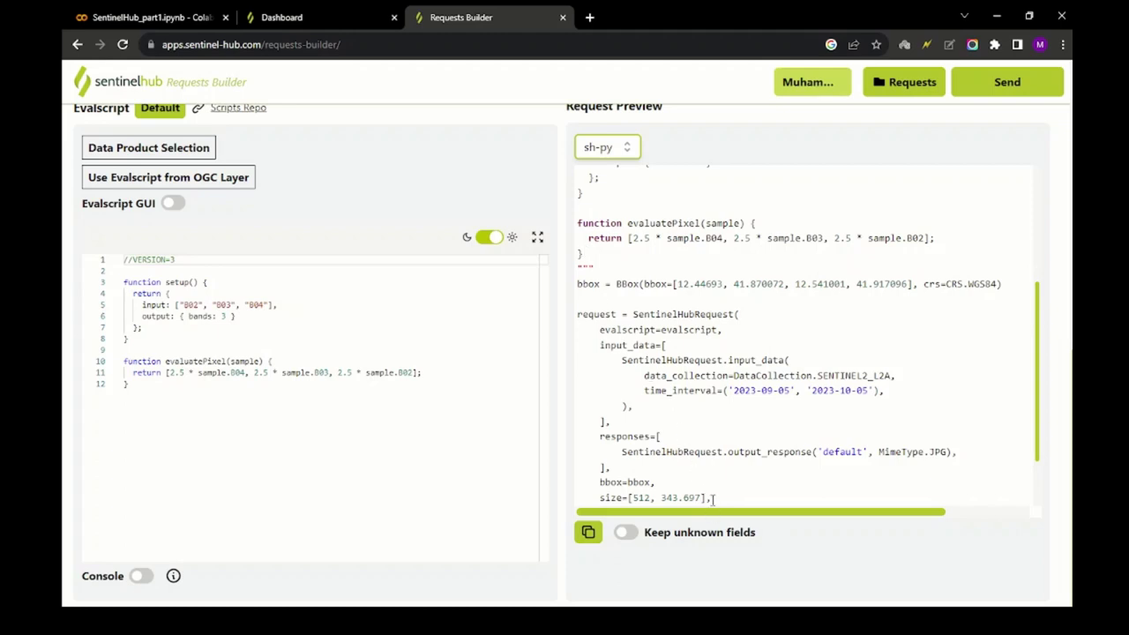
{"action": "left_click_drag", "start_coordinate": [713, 499], "coordinate": [577, 282]}
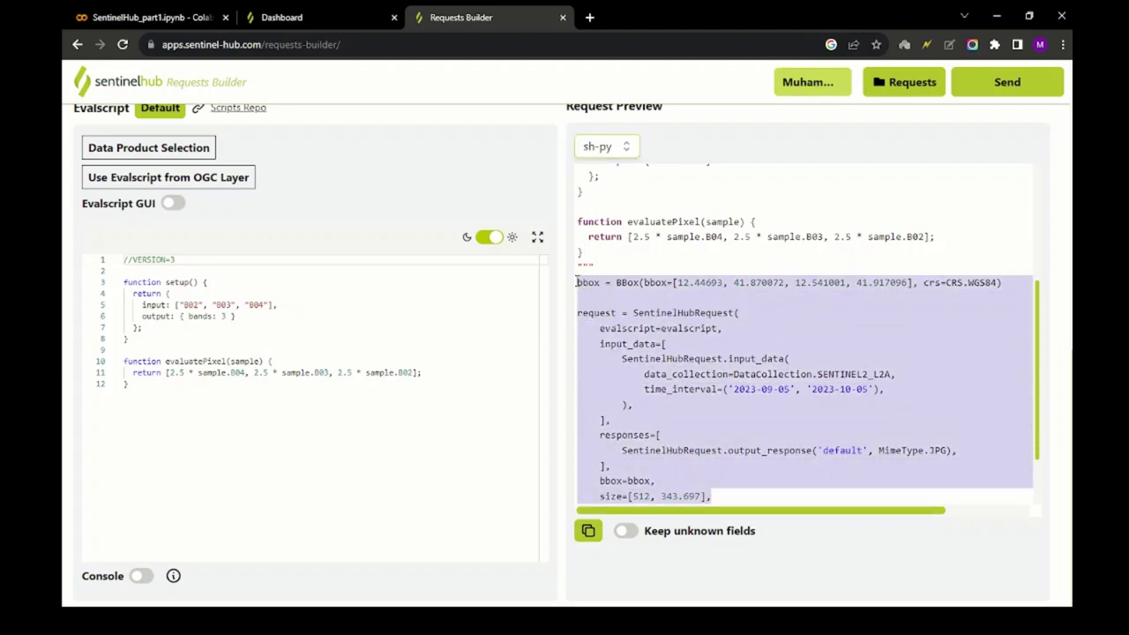
{"action": "scroll", "coordinate": [629, 304], "scroll_direction": "up", "scroll_amount": 5}
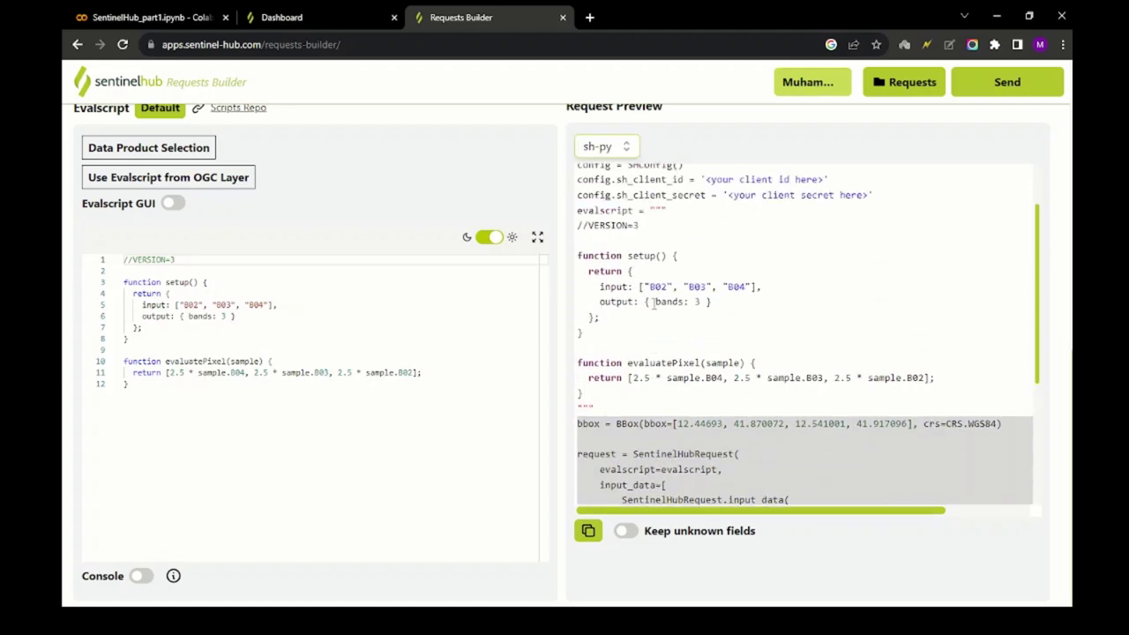
{"action": "left_click", "coordinate": [606, 301]}
{"action": "scroll", "coordinate": [568, 303], "scroll_direction": "up", "scroll_amount": 10}
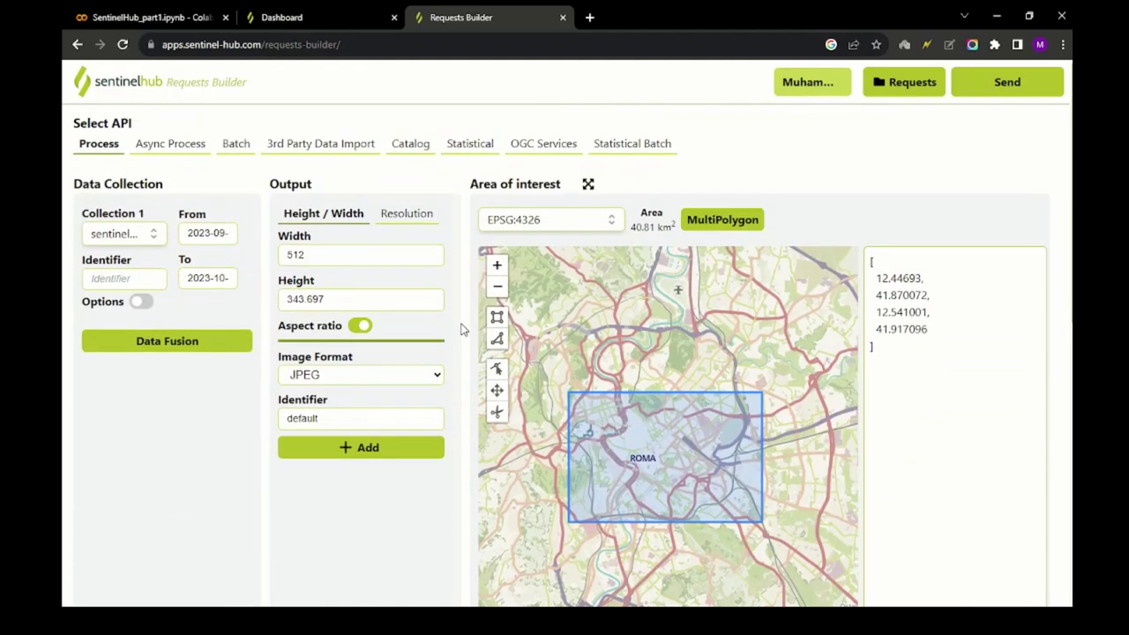
- Browse the available data collections and select sentinel-2-l2a for Collection 1
{"action": "left_click", "coordinate": [153, 238]}
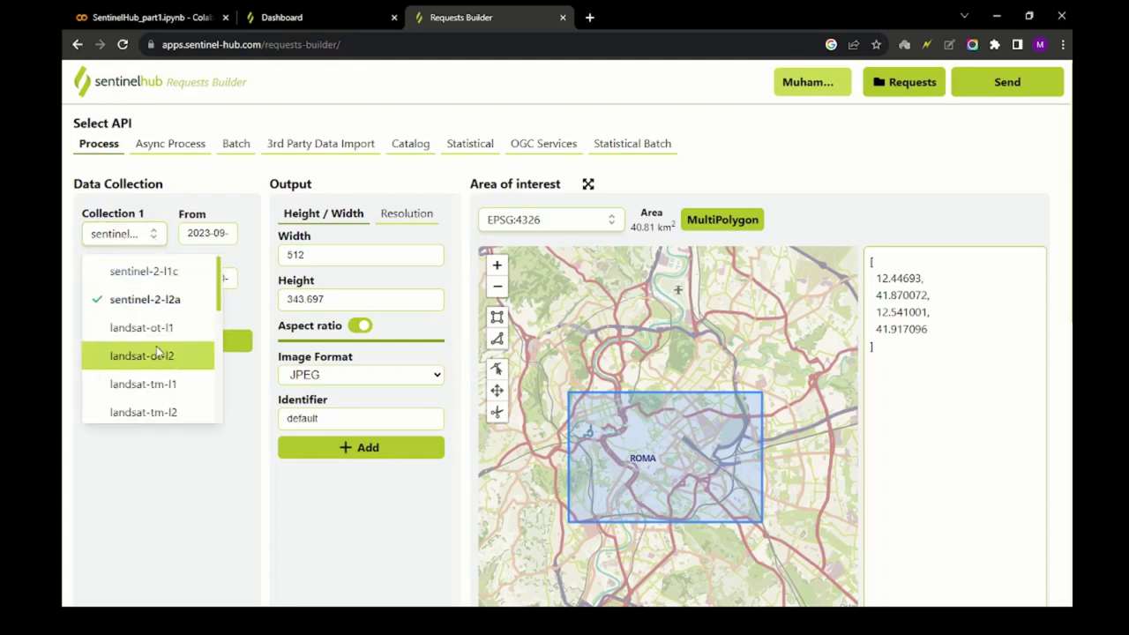
{"action": "scroll", "coordinate": [162, 318], "scroll_direction": "down", "scroll_amount": 2}
{"action": "scroll", "coordinate": [162, 325], "scroll_direction": "down", "scroll_amount": 2}
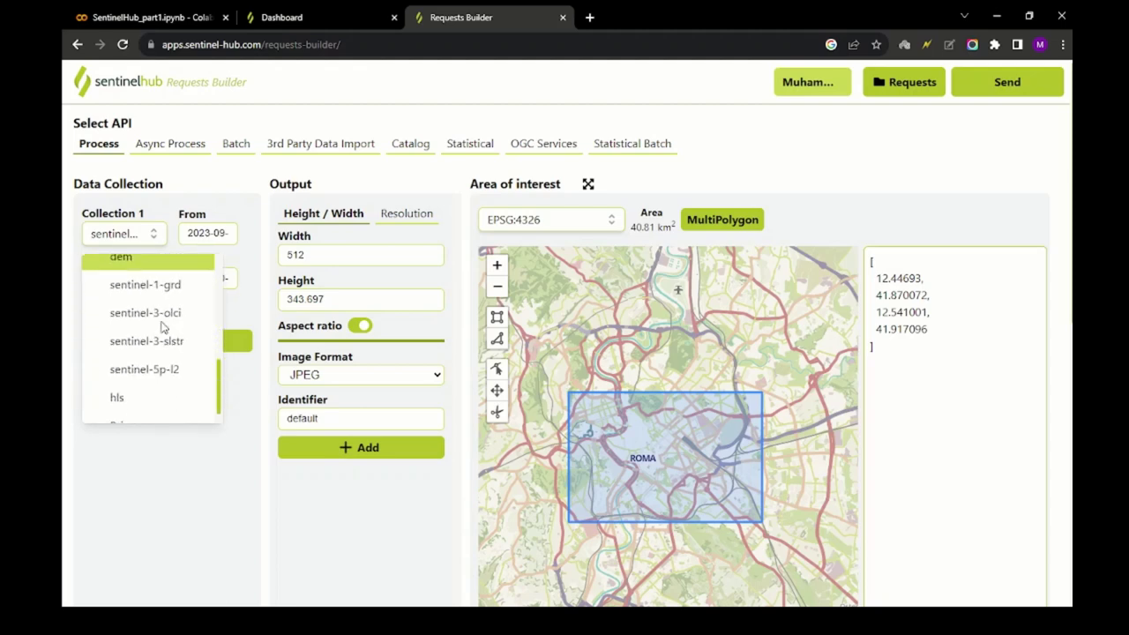
{"action": "scroll", "coordinate": [159, 384], "scroll_direction": "up", "scroll_amount": 5}
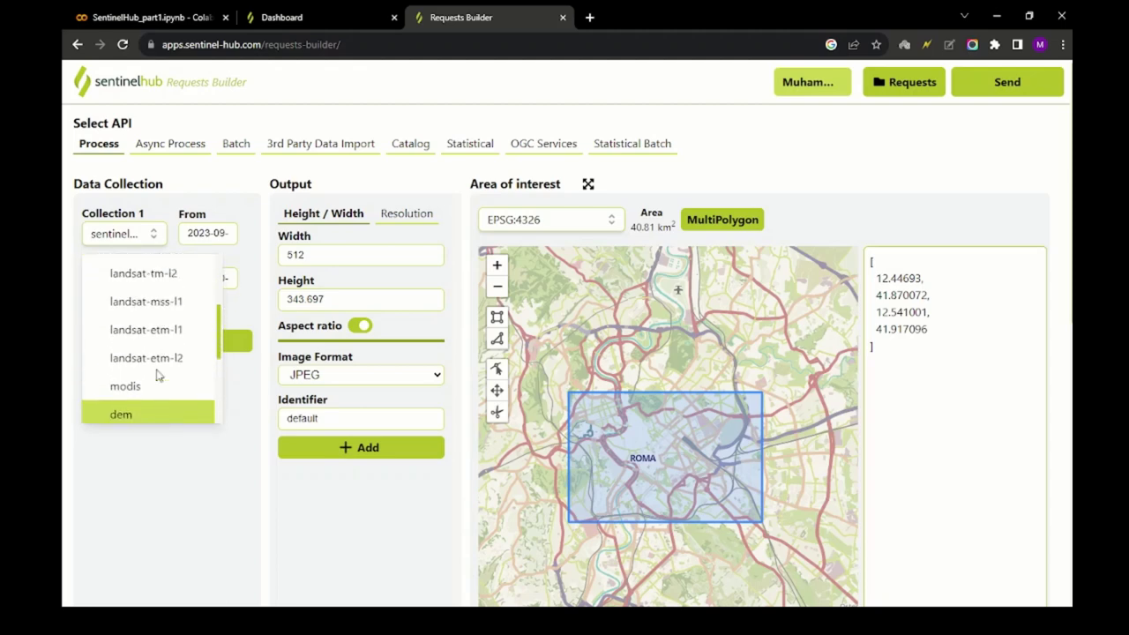
{"action": "left_click", "coordinate": [166, 300]}
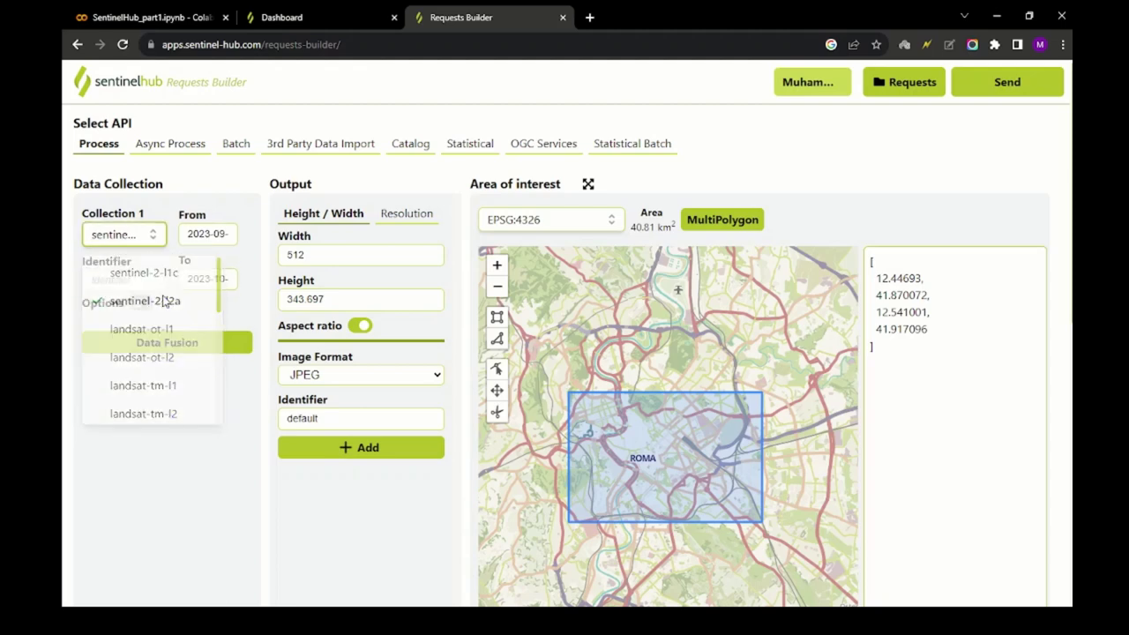
- Set the data collection's time range from 2023-08-01 to 2023-09-30
{"action": "left_click", "coordinate": [216, 237]}
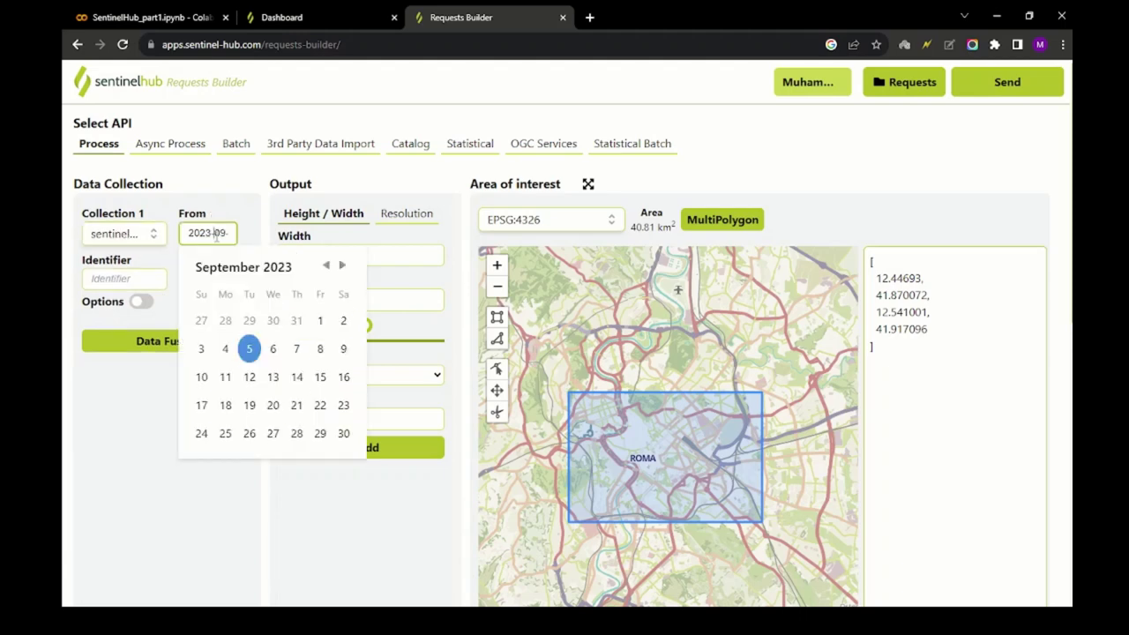
{"action": "left_click", "coordinate": [328, 269]}
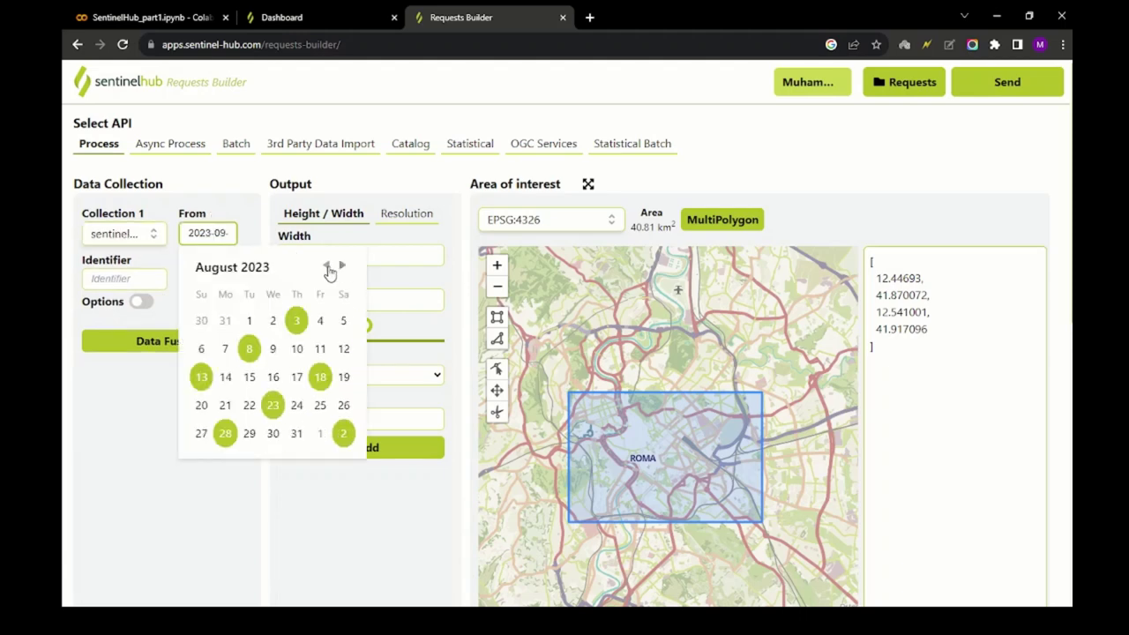
{"action": "left_click", "coordinate": [248, 320]}
{"action": "left_click", "coordinate": [220, 279]}
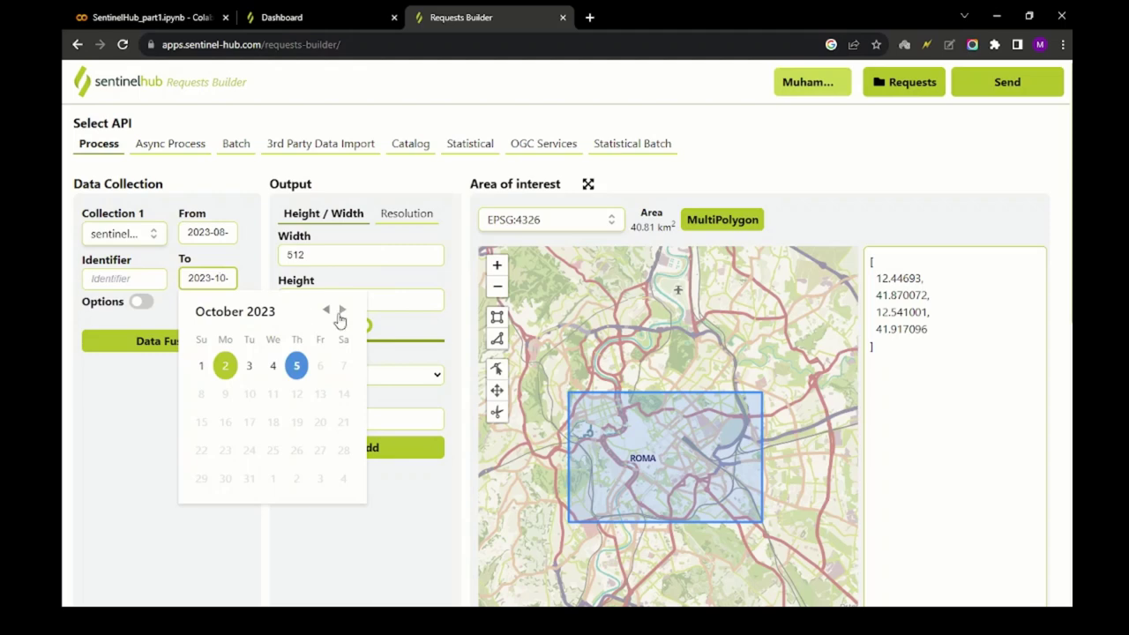
{"action": "left_click", "coordinate": [327, 310]}
{"action": "left_click", "coordinate": [342, 479]}
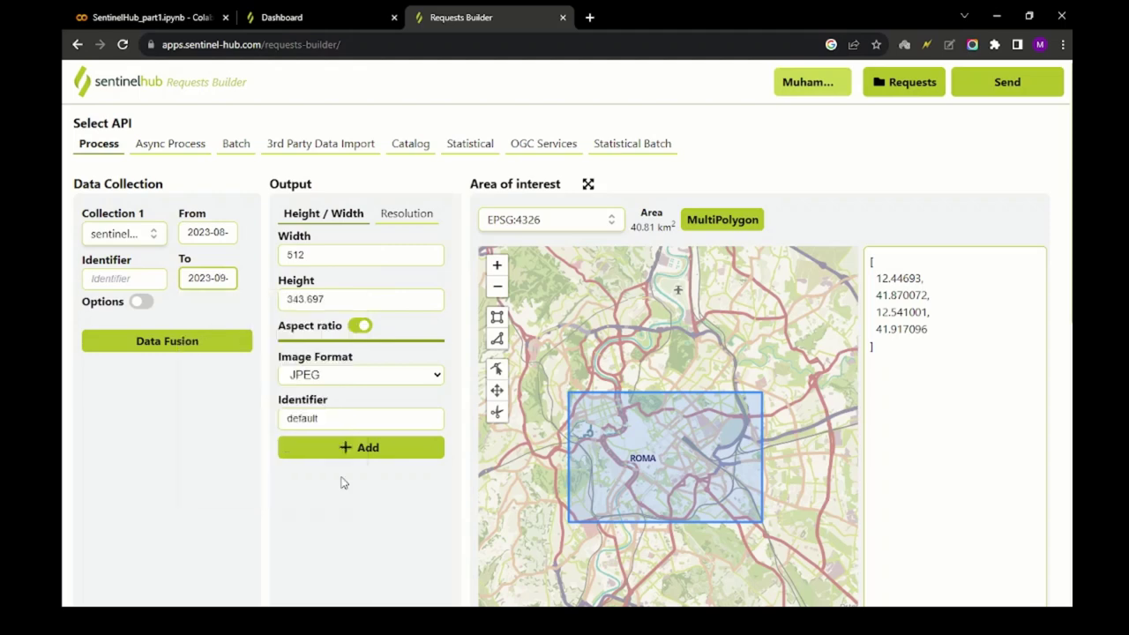
{"action": "left_click", "coordinate": [250, 308]}
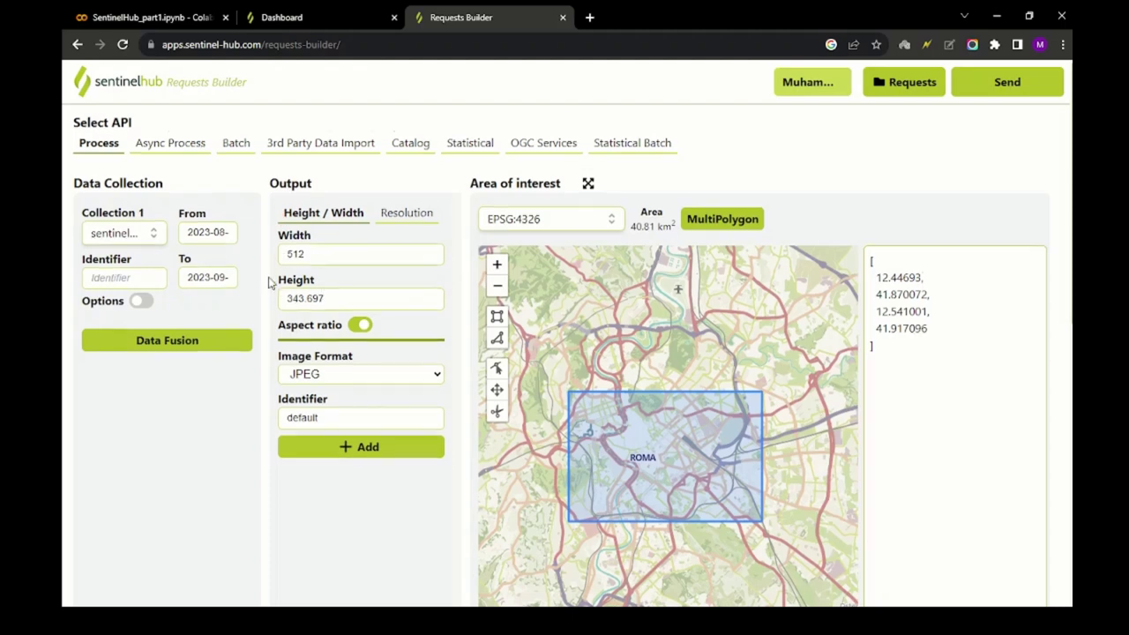
- Set the output image format to TIFF
{"action": "scroll", "coordinate": [272, 265], "scroll_direction": "down", "scroll_amount": 1}
{"action": "left_click", "coordinate": [396, 304]}
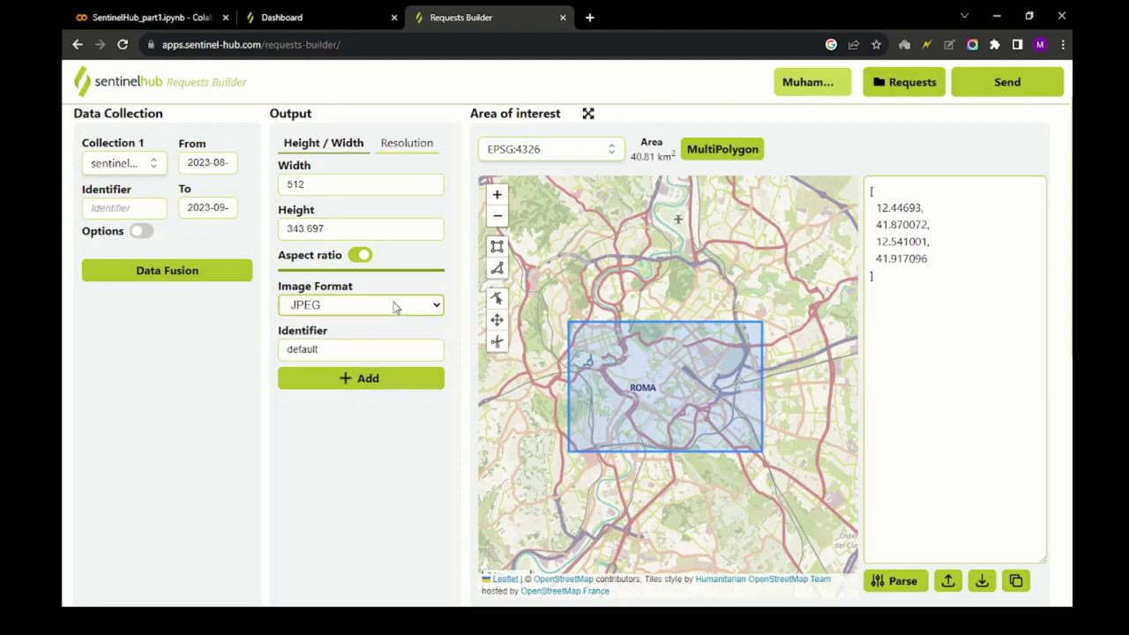
{"action": "left_click", "coordinate": [311, 343]}
{"action": "left_click", "coordinate": [332, 332]}
{"action": "scroll", "coordinate": [461, 301], "scroll_direction": "up", "scroll_amount": 1}
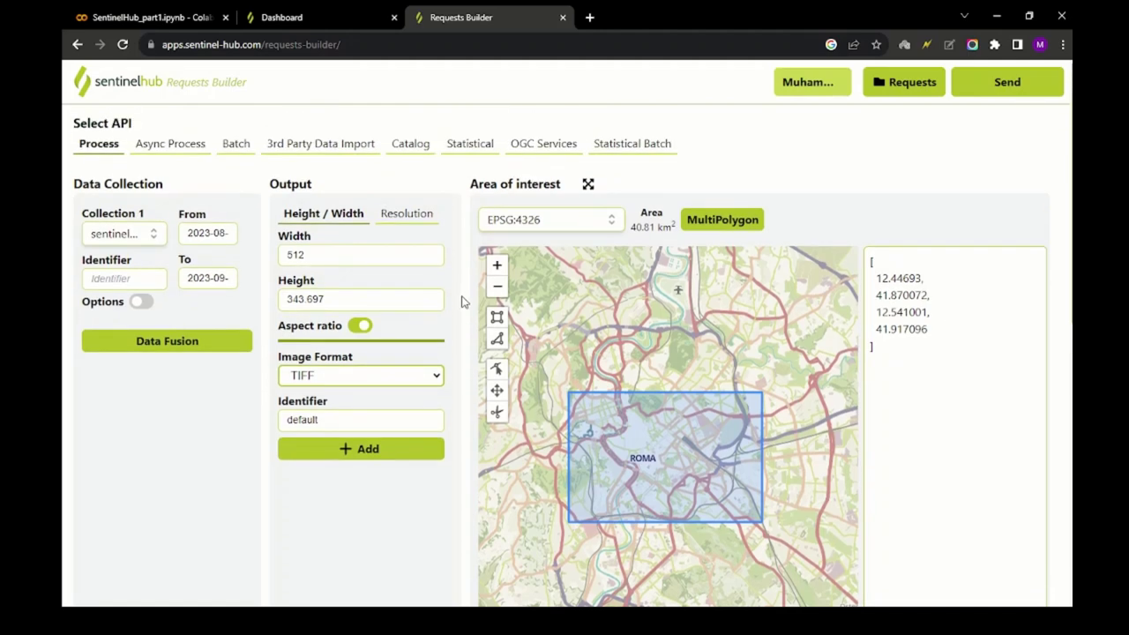
- Browse the available coordinate reference systems for the area of interest, keeping EPSG:4326
{"action": "left_click", "coordinate": [572, 225]}
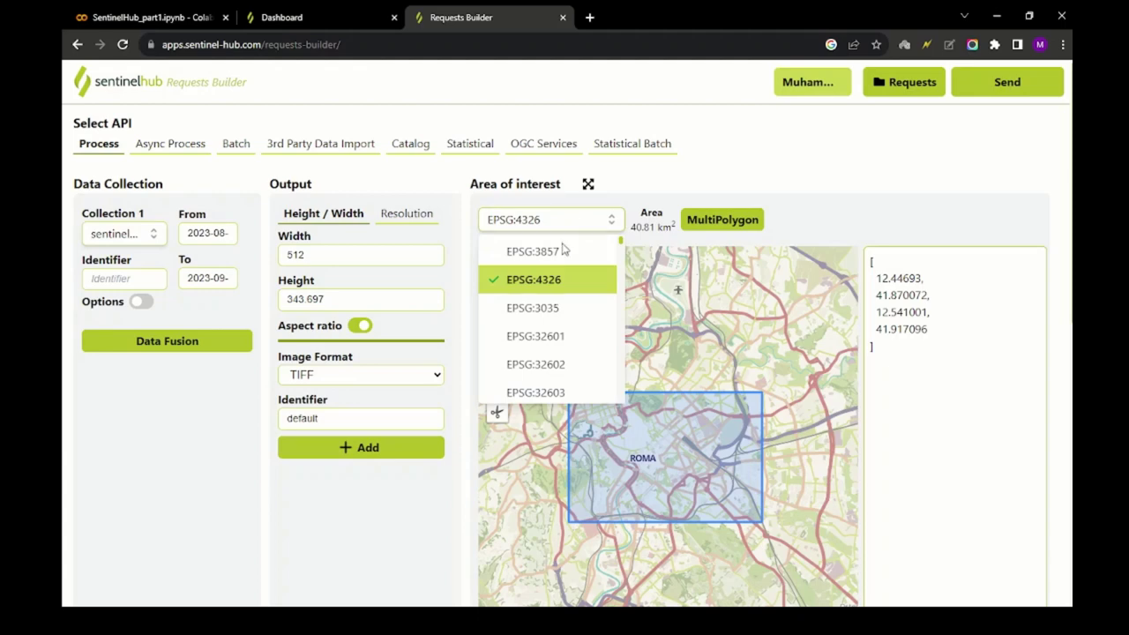
{"action": "left_click", "coordinate": [534, 287]}
{"action": "left_click", "coordinate": [538, 220]}
{"action": "scroll", "coordinate": [545, 308], "scroll_direction": "down", "scroll_amount": 3}
{"action": "scroll", "coordinate": [547, 314], "scroll_direction": "down", "scroll_amount": 3}
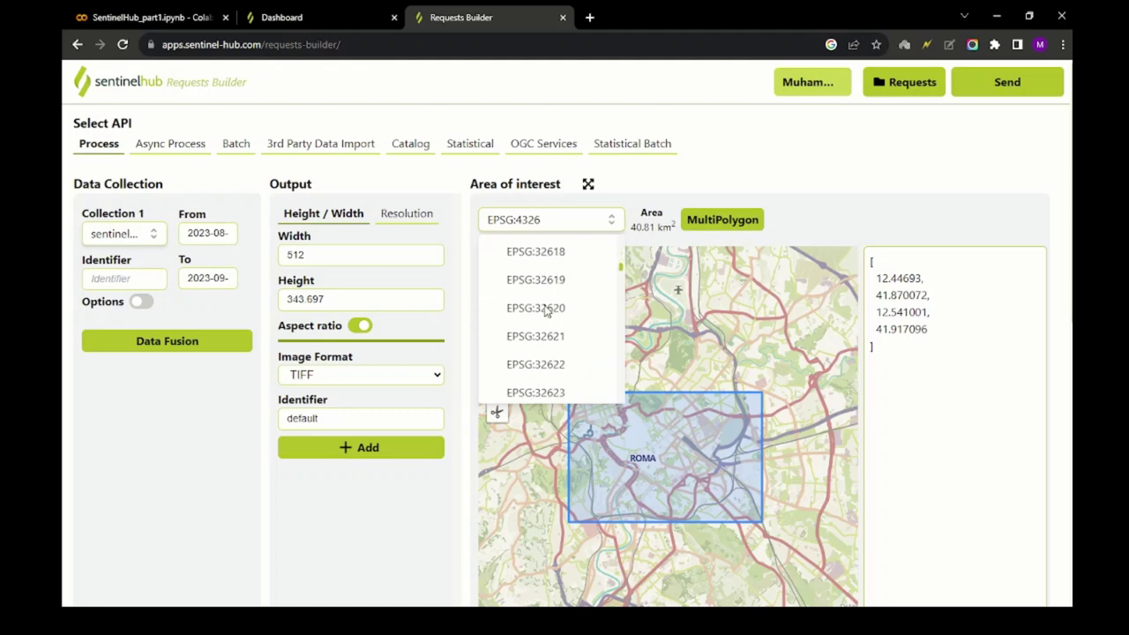
{"action": "scroll", "coordinate": [552, 324], "scroll_direction": "up", "scroll_amount": 8}
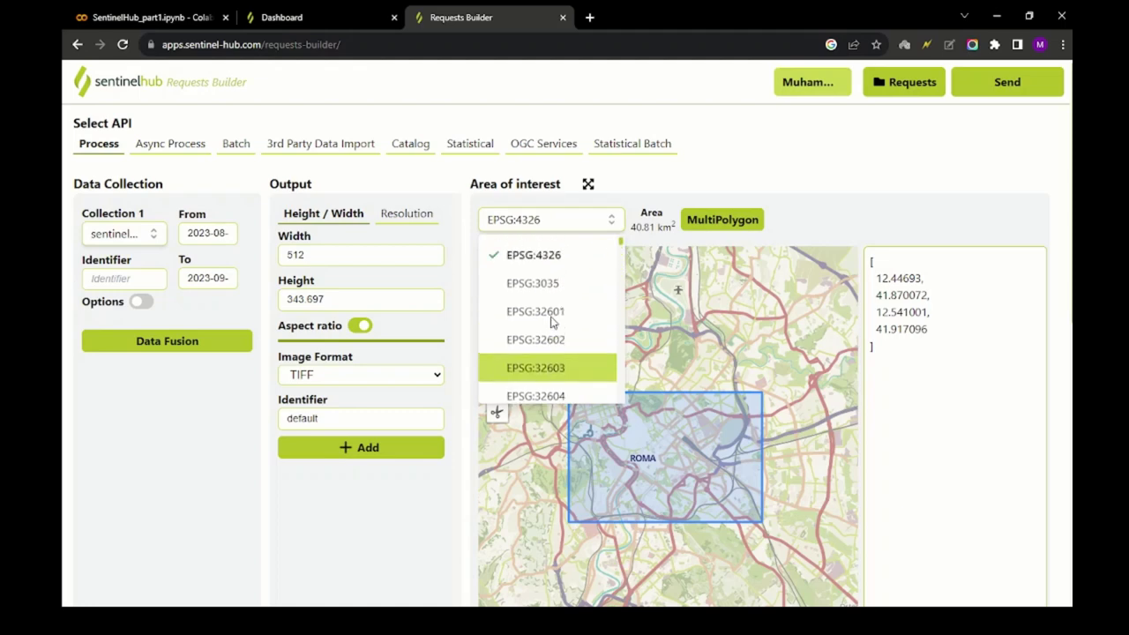
{"action": "left_click", "coordinate": [546, 282]}
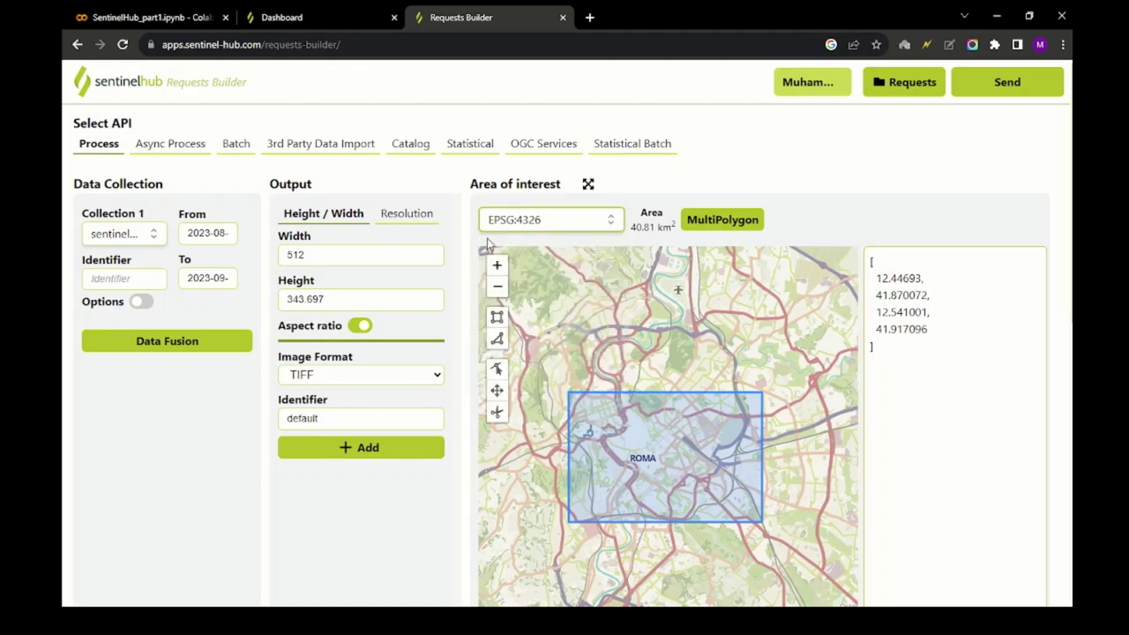
- Draw an eight-vertex polygon of about 78 km² as the area of interest on the southeastern side of Islamabad, Pakistan, enclosing the lake
{"action": "scroll", "coordinate": [472, 254], "scroll_direction": "down", "scroll_amount": 2}
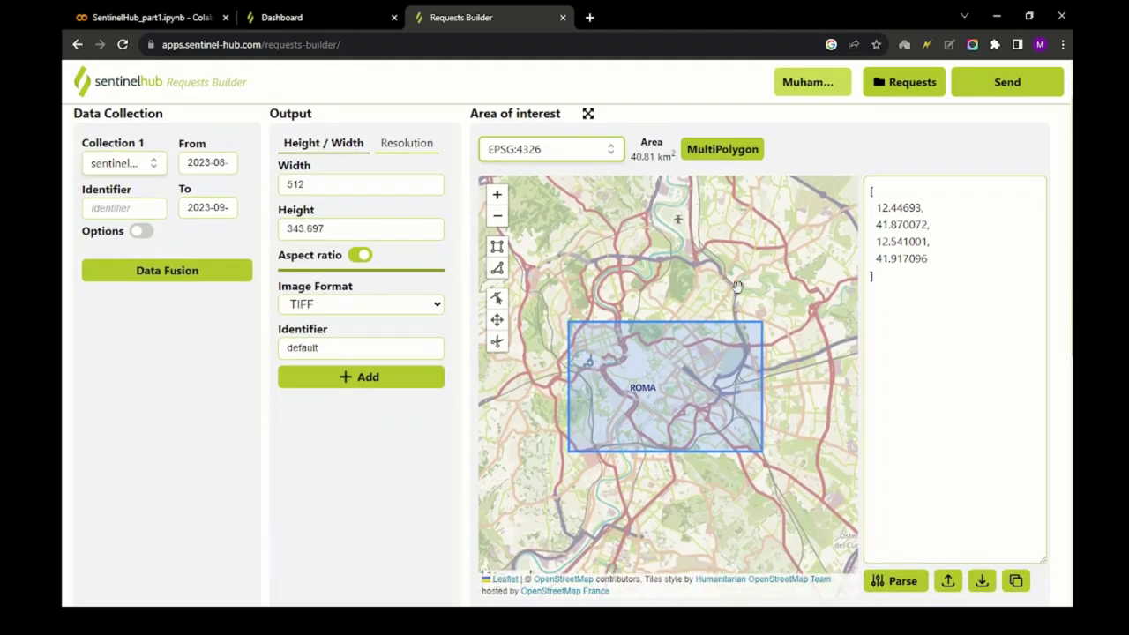
{"action": "scroll", "coordinate": [736, 281], "scroll_direction": "down", "scroll_amount": 3}
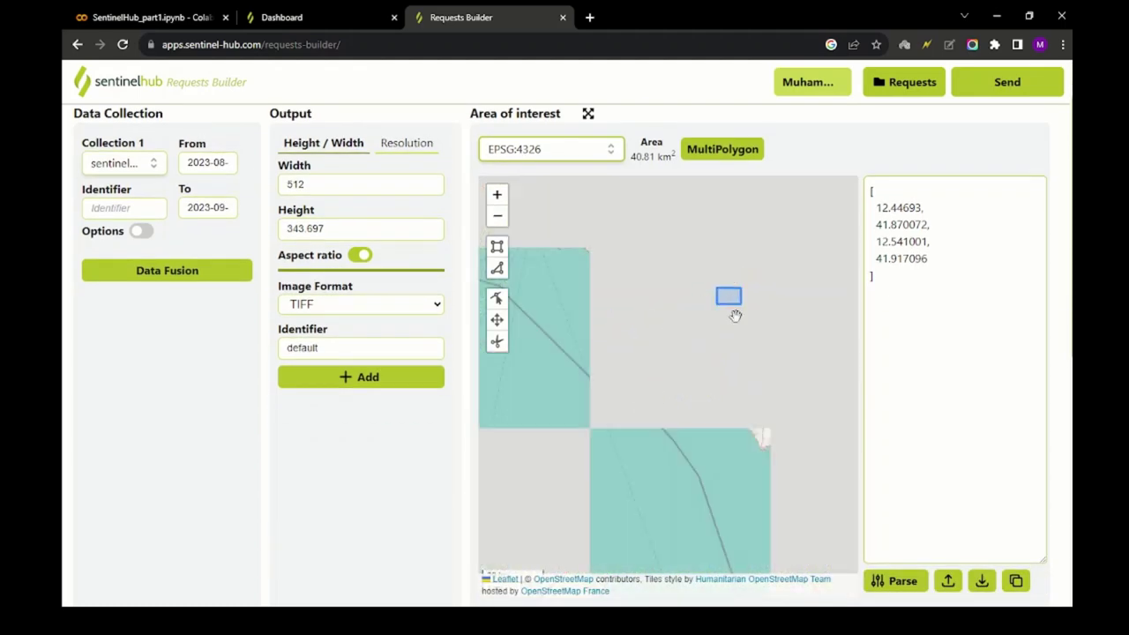
{"action": "scroll", "coordinate": [736, 313], "scroll_direction": "down", "scroll_amount": 3}
{"action": "left_click_drag", "start_coordinate": [736, 312], "coordinate": [397, 202]}
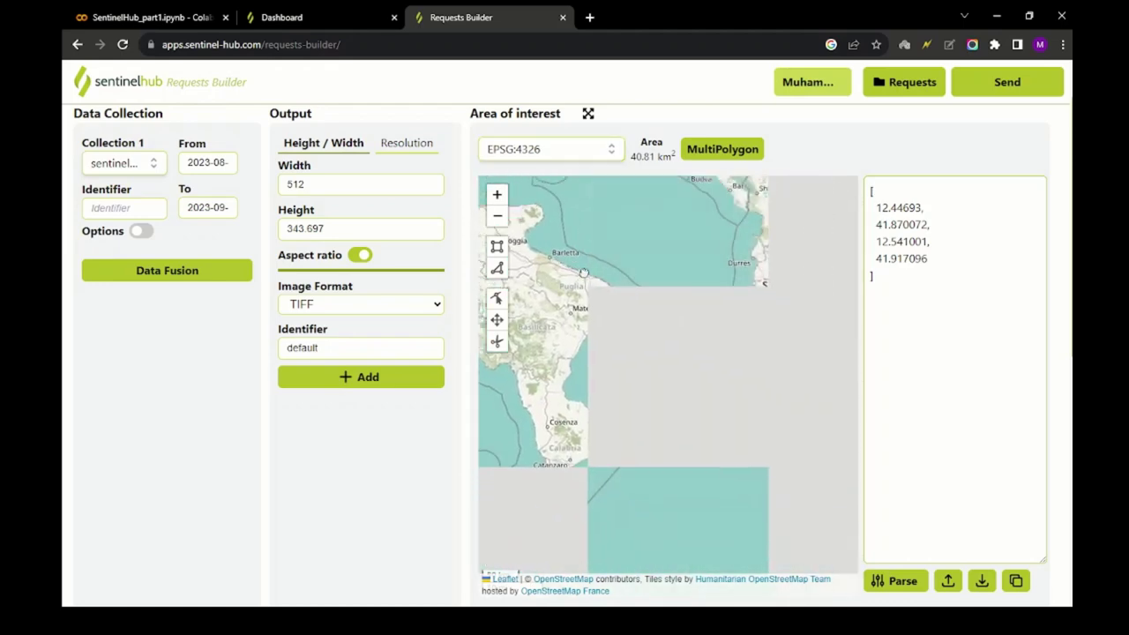
{"action": "left_click_drag", "start_coordinate": [703, 313], "coordinate": [515, 222]}
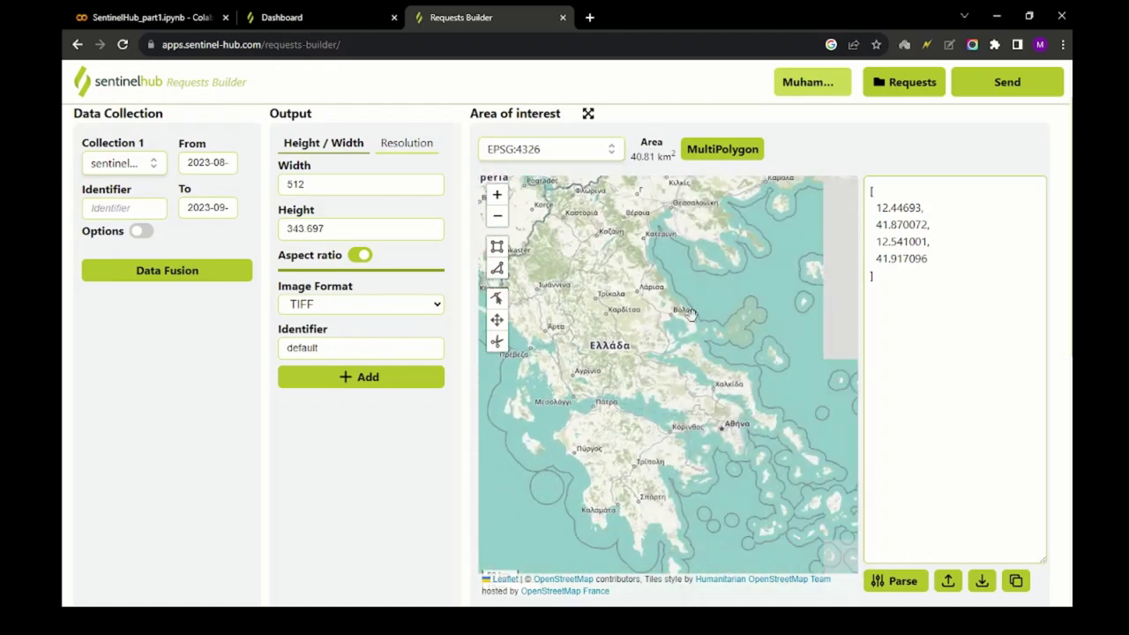
{"action": "left_click_drag", "start_coordinate": [686, 315], "coordinate": [584, 350]}
{"action": "scroll", "coordinate": [661, 342], "scroll_direction": "down", "scroll_amount": 1}
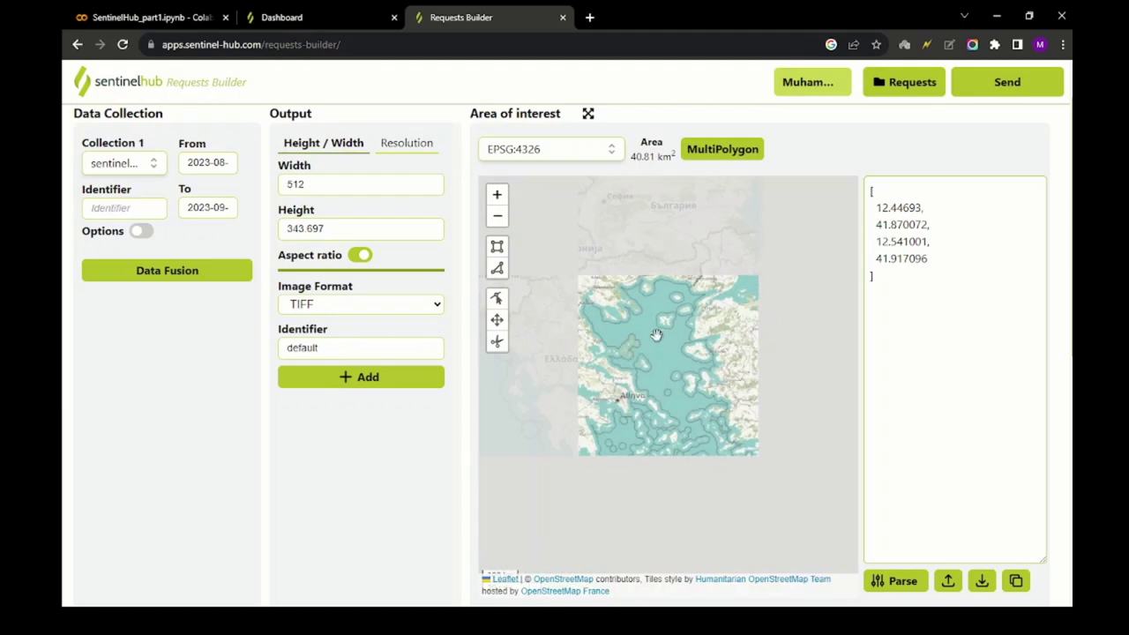
{"action": "left_click_drag", "start_coordinate": [764, 301], "coordinate": [664, 460]}
{"action": "left_click_drag", "start_coordinate": [665, 390], "coordinate": [565, 529]}
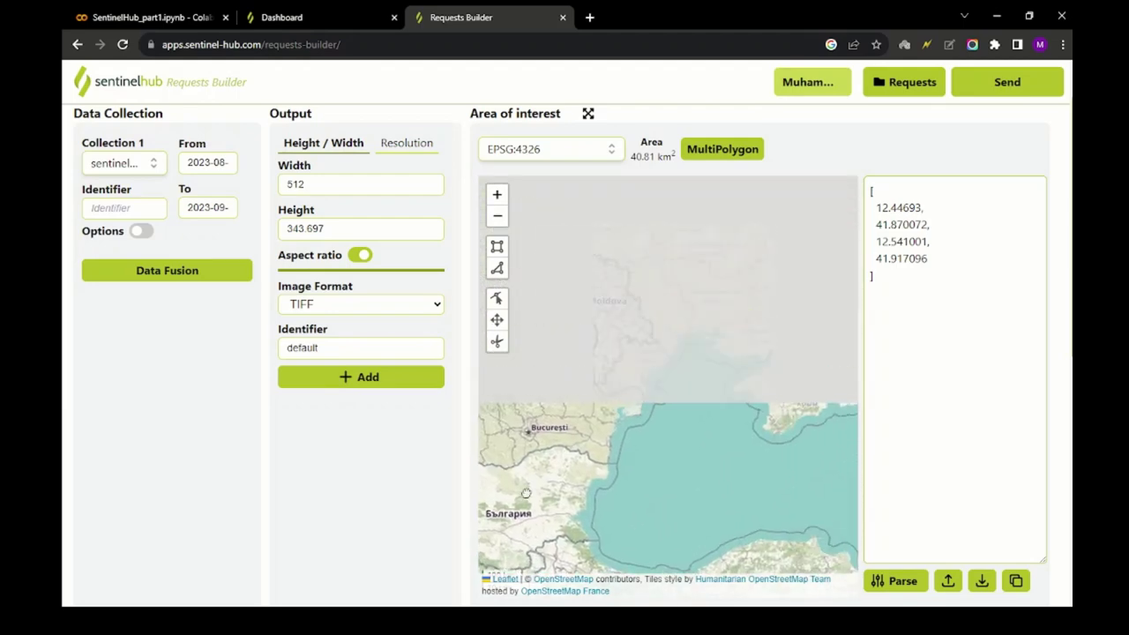
{"action": "left_click_drag", "start_coordinate": [671, 357], "coordinate": [707, 426]}
{"action": "scroll", "coordinate": [702, 429], "scroll_direction": "down", "scroll_amount": 2}
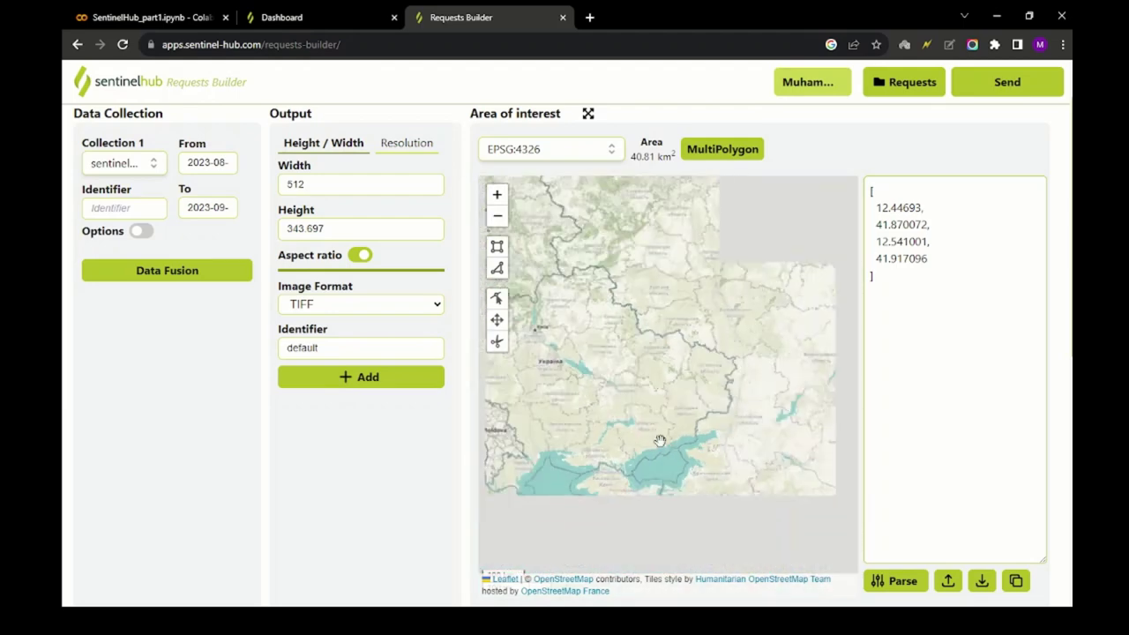
{"action": "scroll", "coordinate": [697, 433], "scroll_direction": "down", "scroll_amount": 2}
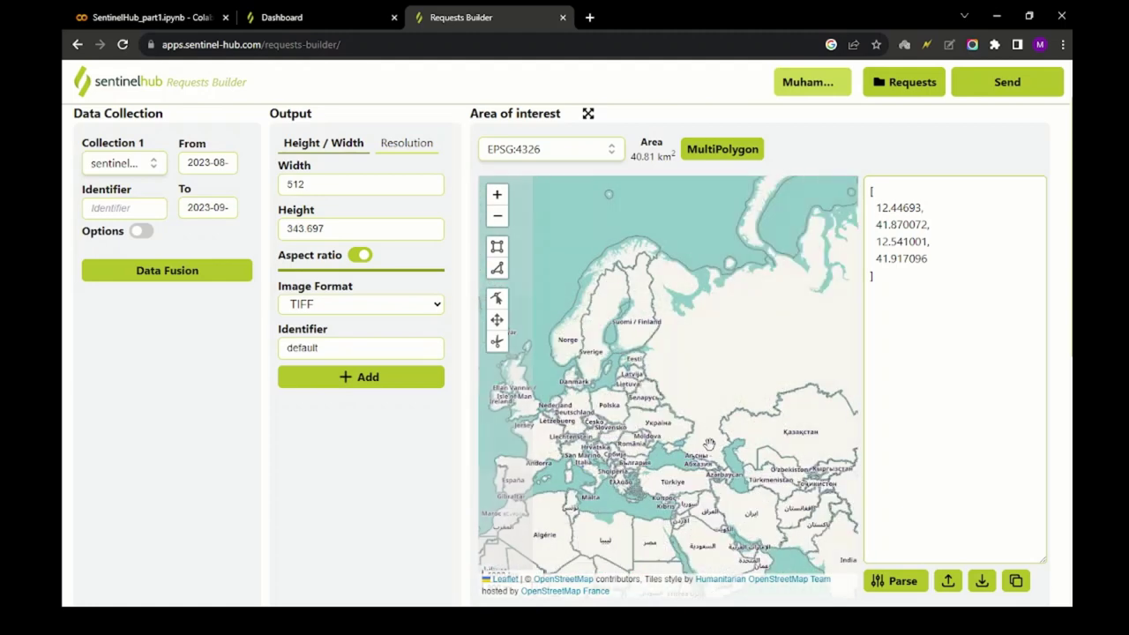
{"action": "left_click_drag", "start_coordinate": [697, 433], "coordinate": [631, 359]}
{"action": "scroll", "coordinate": [592, 309], "scroll_direction": "up", "scroll_amount": 1}
{"action": "scroll", "coordinate": [625, 339], "scroll_direction": "up", "scroll_amount": 4}
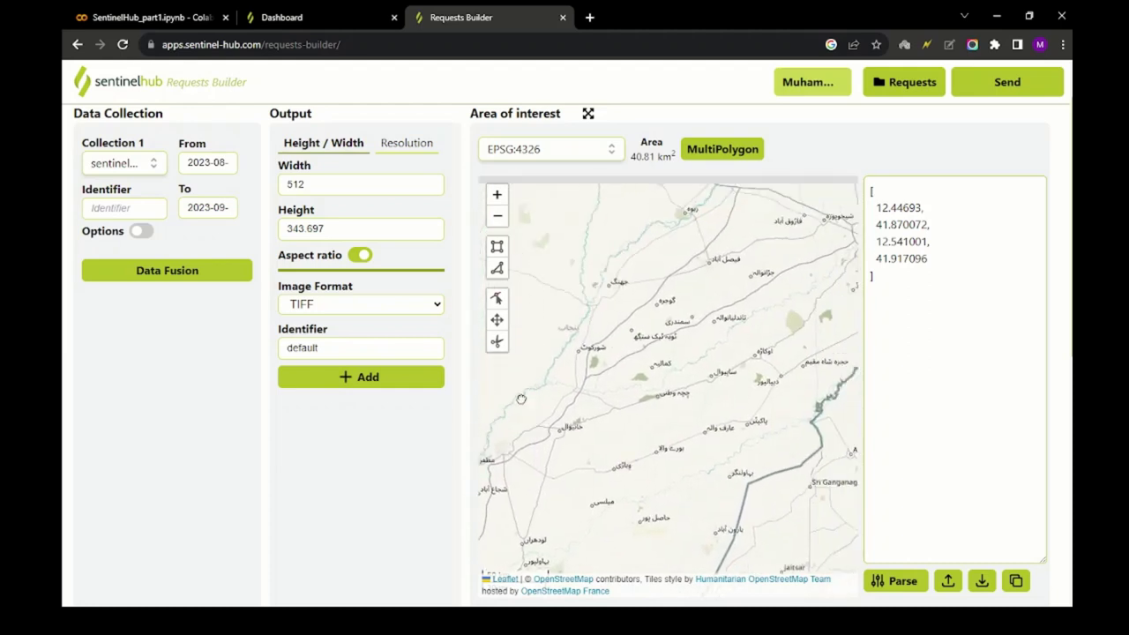
{"action": "left_click_drag", "start_coordinate": [820, 186], "coordinate": [527, 479]}
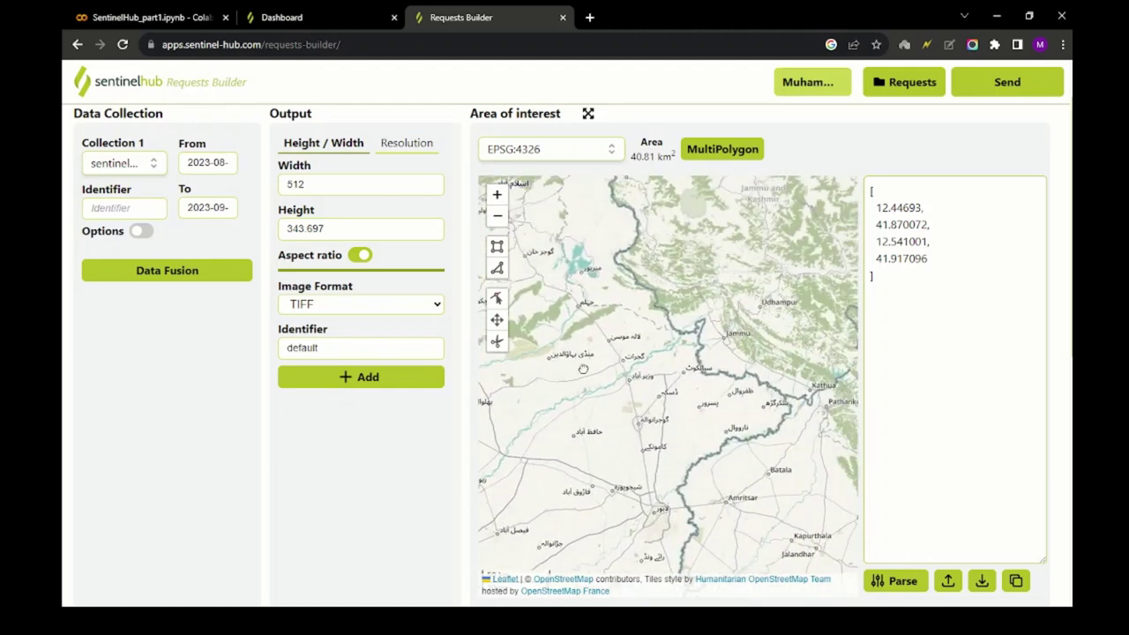
{"action": "left_click_drag", "start_coordinate": [587, 360], "coordinate": [651, 504]}
{"action": "left_click_drag", "start_coordinate": [585, 353], "coordinate": [615, 379]}
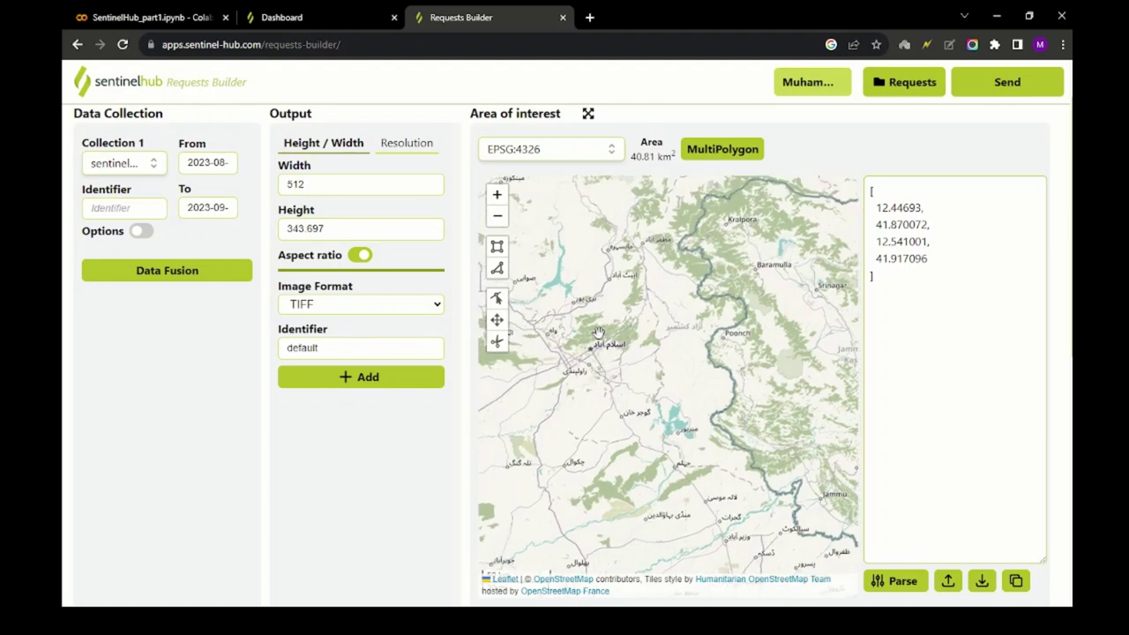
{"action": "scroll", "coordinate": [615, 379], "scroll_direction": "up", "scroll_amount": 3}
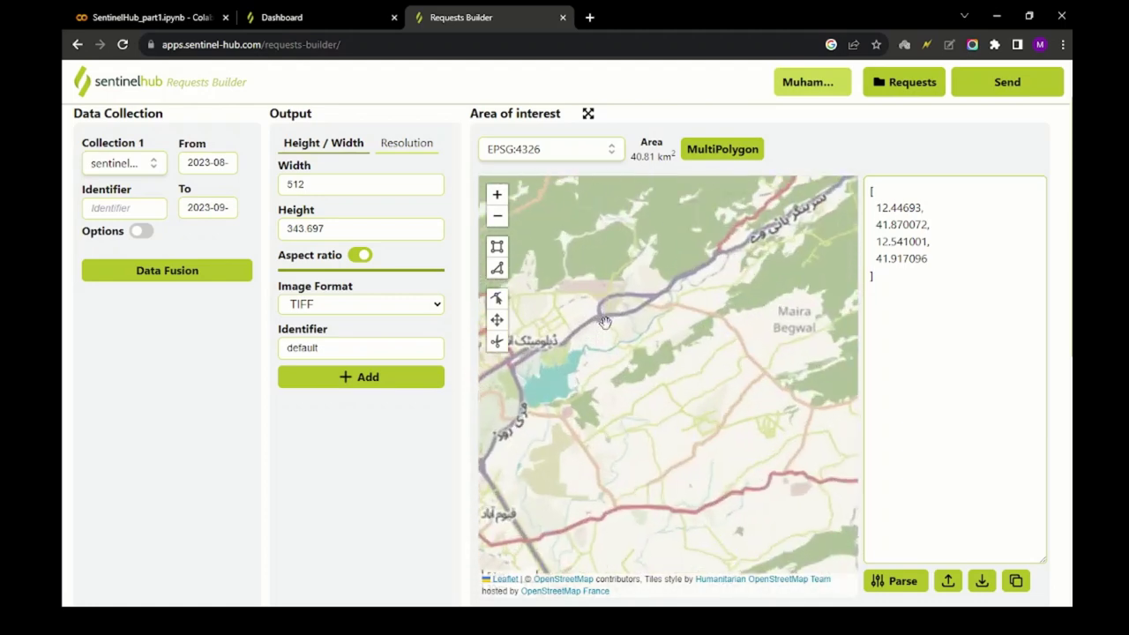
{"action": "left_click_drag", "start_coordinate": [560, 274], "coordinate": [667, 279]}
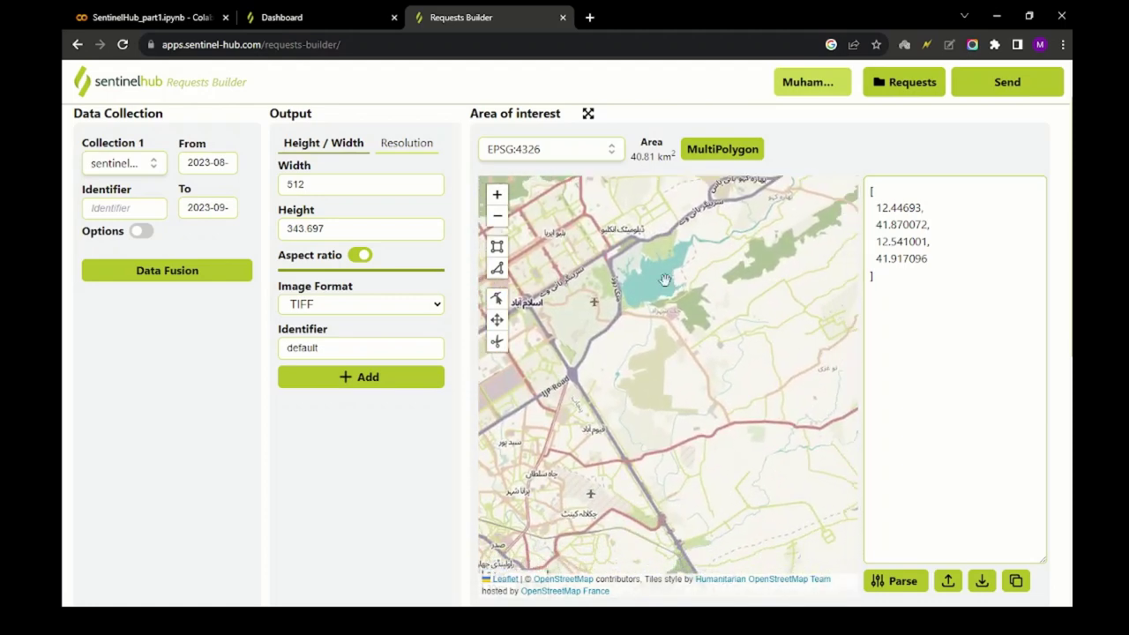
{"action": "left_click", "coordinate": [498, 270]}
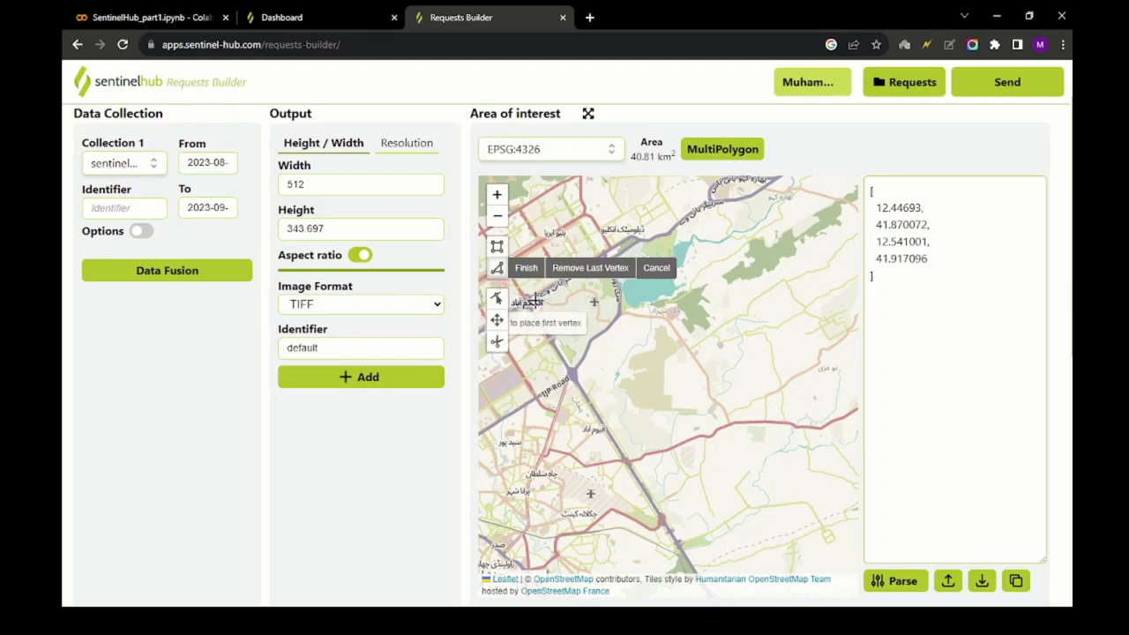
{"action": "left_click", "coordinate": [528, 302]}
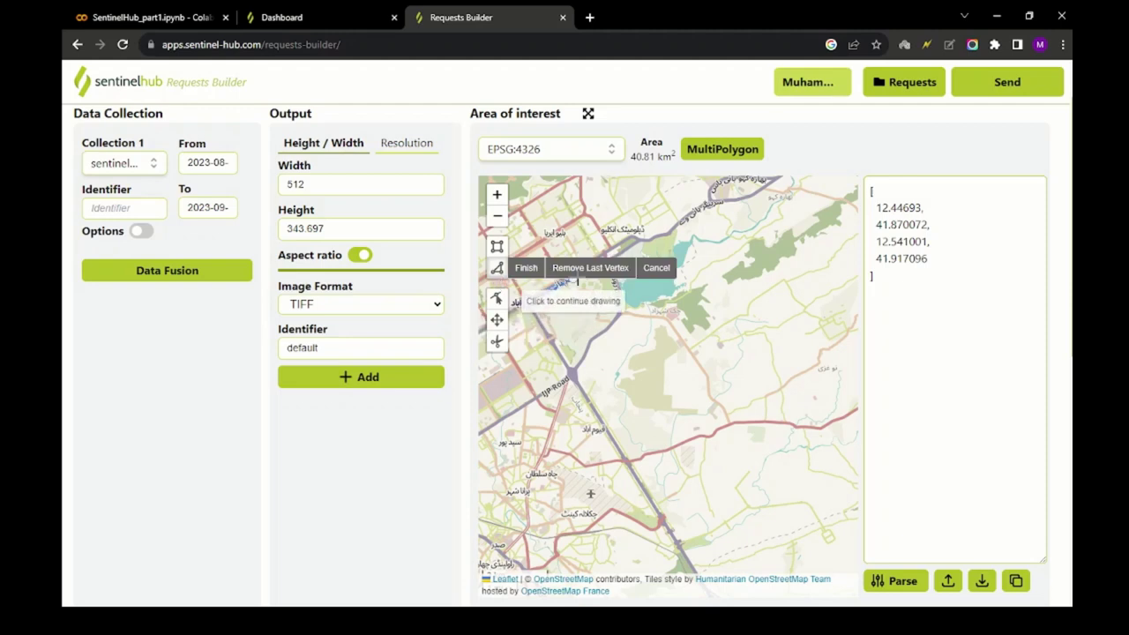
{"action": "left_click", "coordinate": [632, 238]}
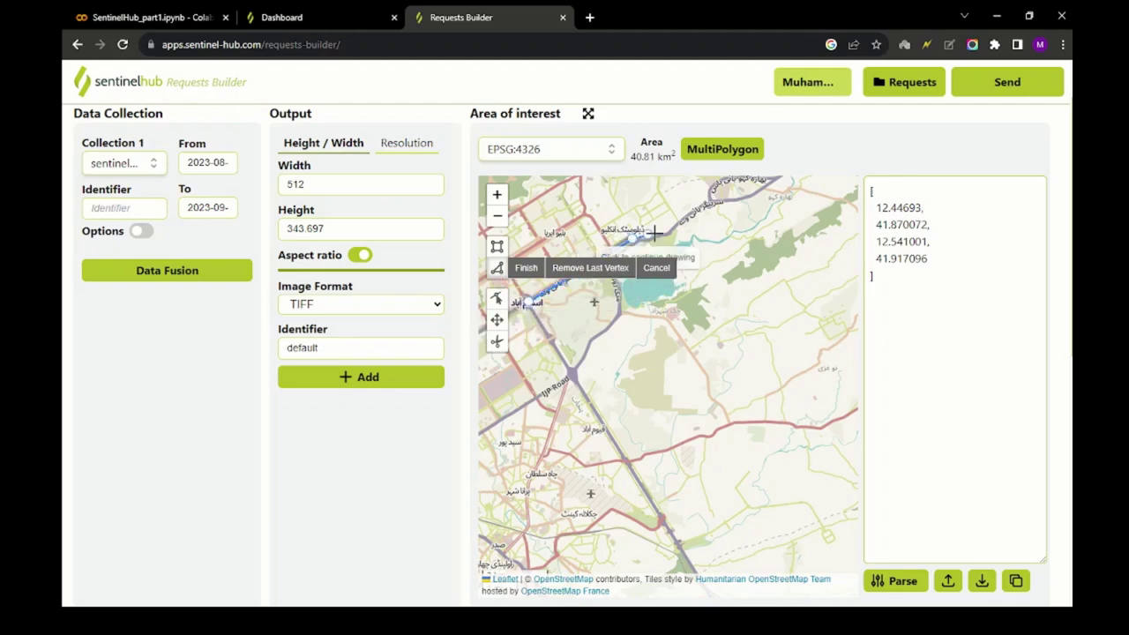
{"action": "left_click", "coordinate": [717, 240]}
{"action": "left_click", "coordinate": [771, 306]}
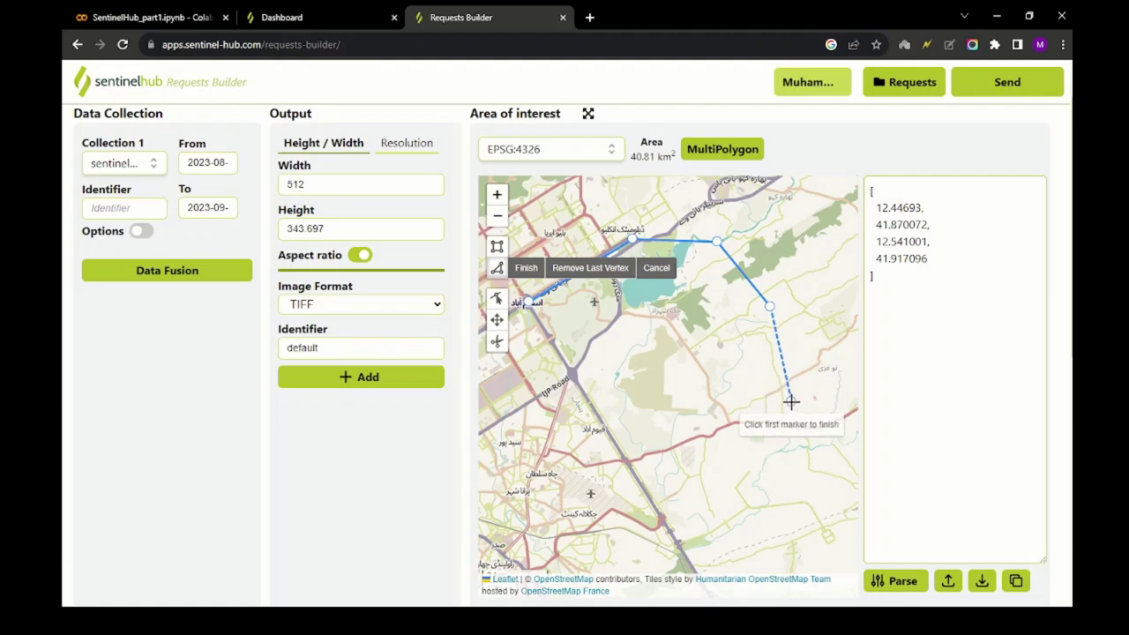
{"action": "left_click", "coordinate": [785, 402]}
{"action": "left_click", "coordinate": [783, 423]}
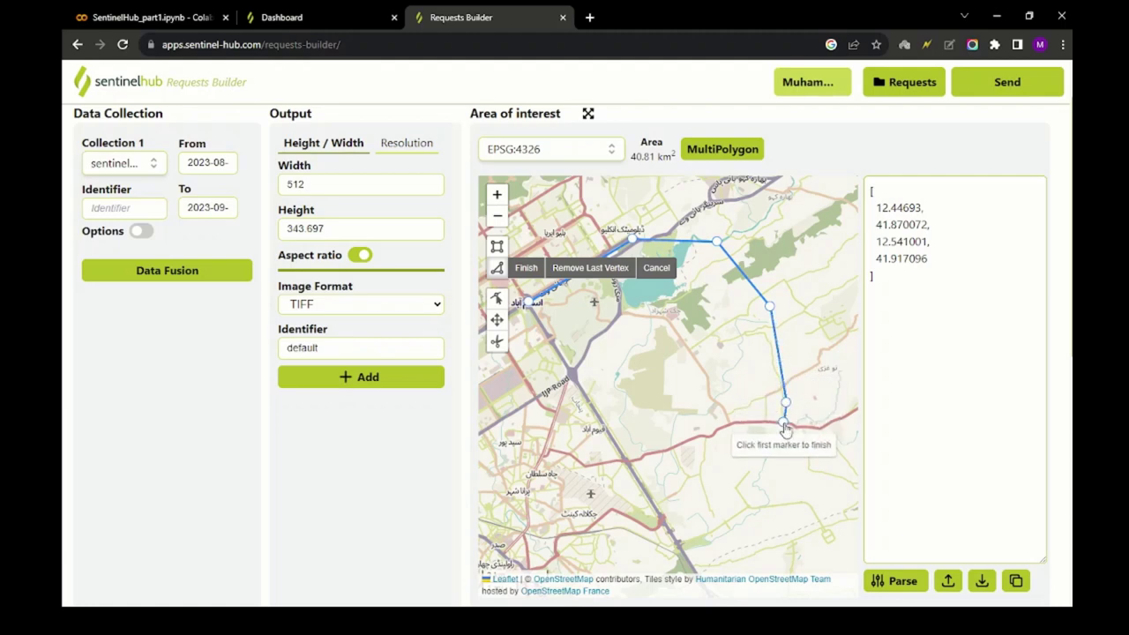
{"action": "left_click", "coordinate": [697, 437]}
{"action": "left_click", "coordinate": [633, 460]}
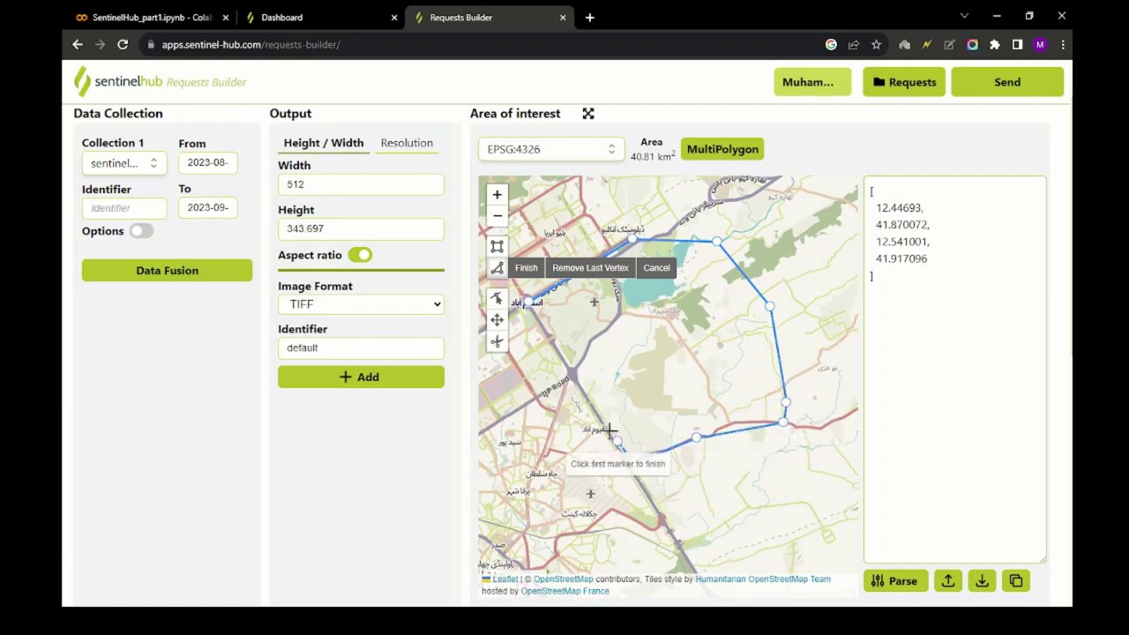
{"action": "left_click", "coordinate": [527, 306]}
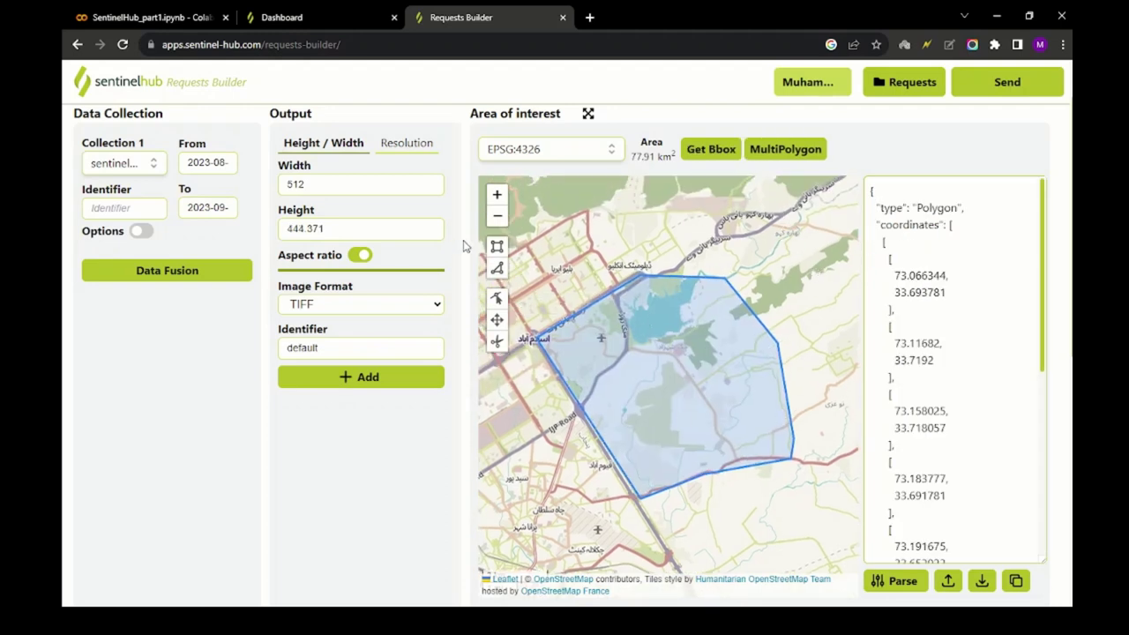
- Examine the polygon coordinates and the sh-py request code, including its bounding box, geometry, time interval, output format and size
{"action": "scroll", "coordinate": [465, 247], "scroll_direction": "down", "scroll_amount": 1}
{"action": "scroll", "coordinate": [898, 287], "scroll_direction": "down", "scroll_amount": 5}
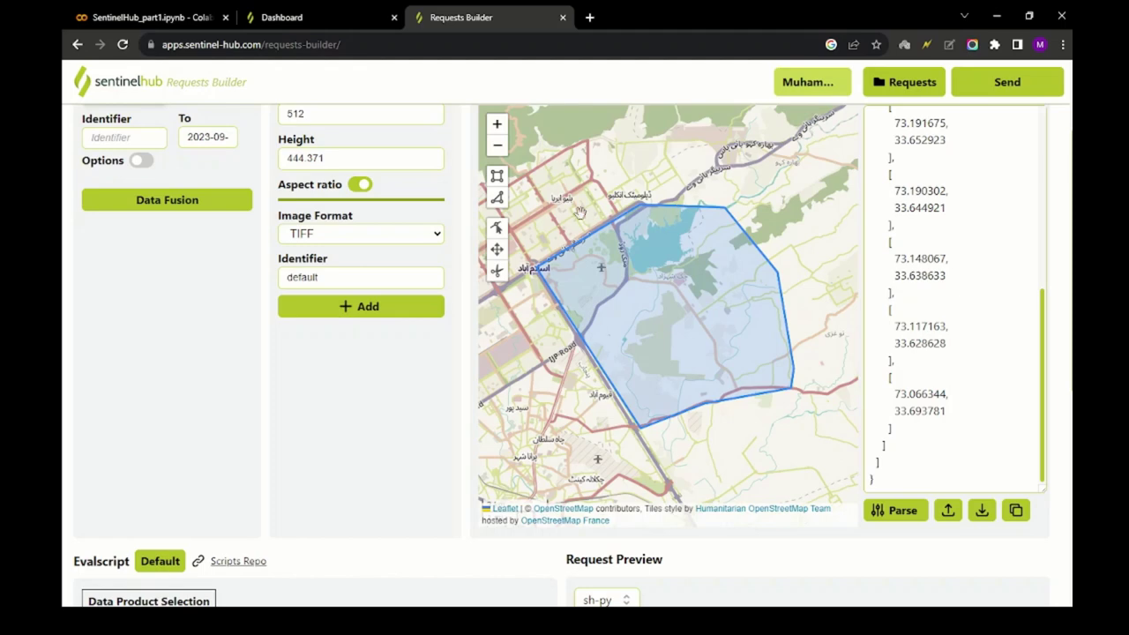
{"action": "scroll", "coordinate": [468, 301], "scroll_direction": "down", "scroll_amount": 5}
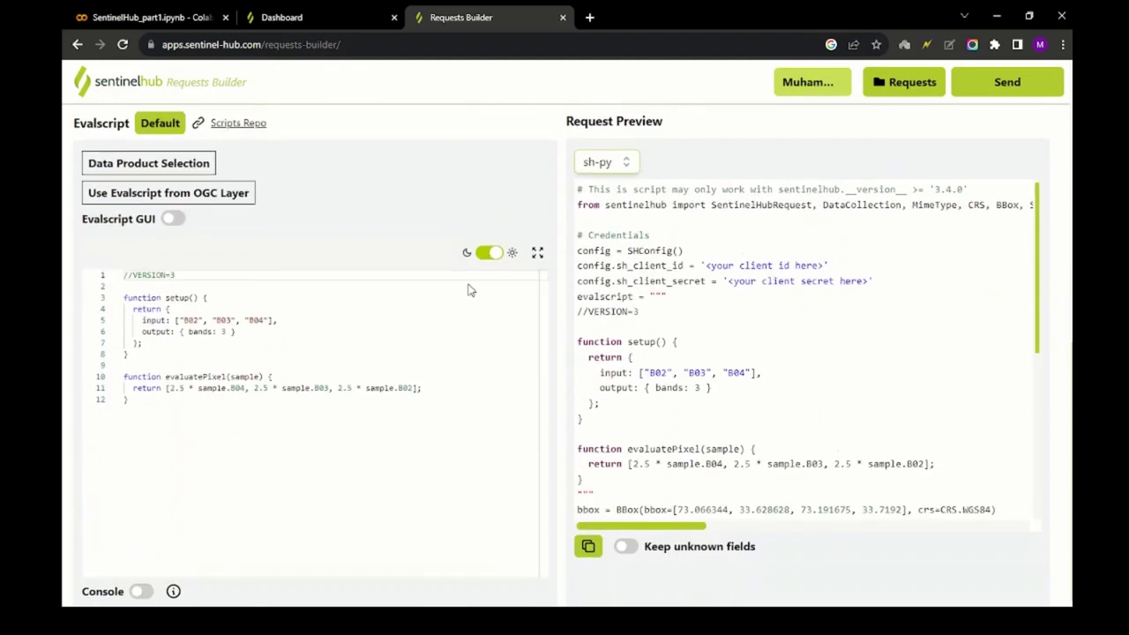
{"action": "scroll", "coordinate": [637, 284], "scroll_direction": "down", "scroll_amount": 5}
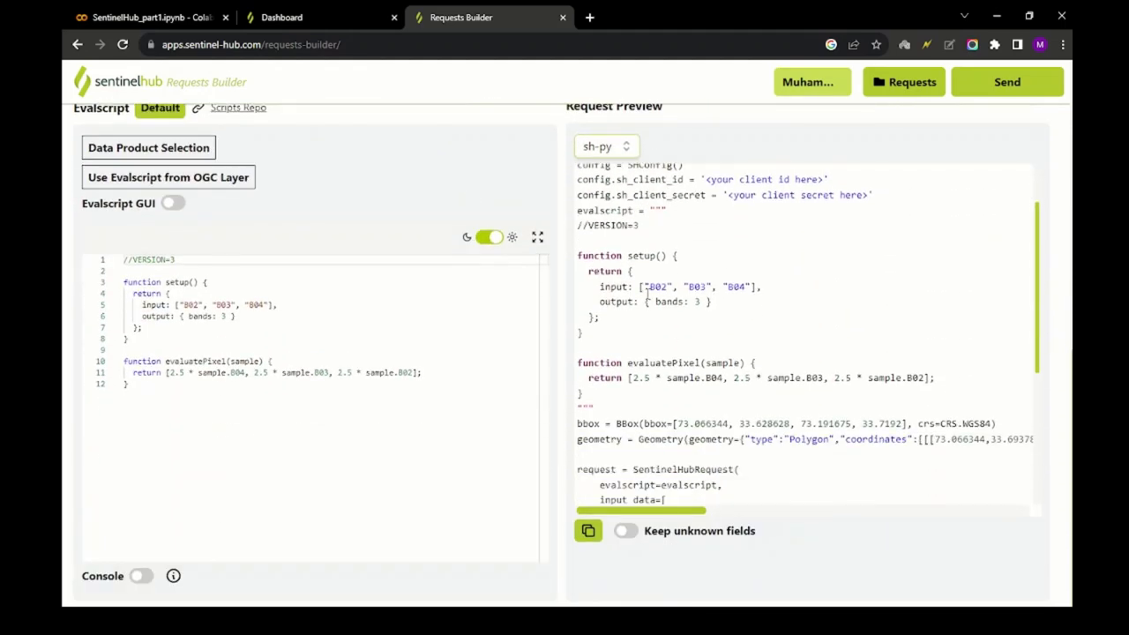
{"action": "scroll", "coordinate": [636, 283], "scroll_direction": "down", "scroll_amount": 3}
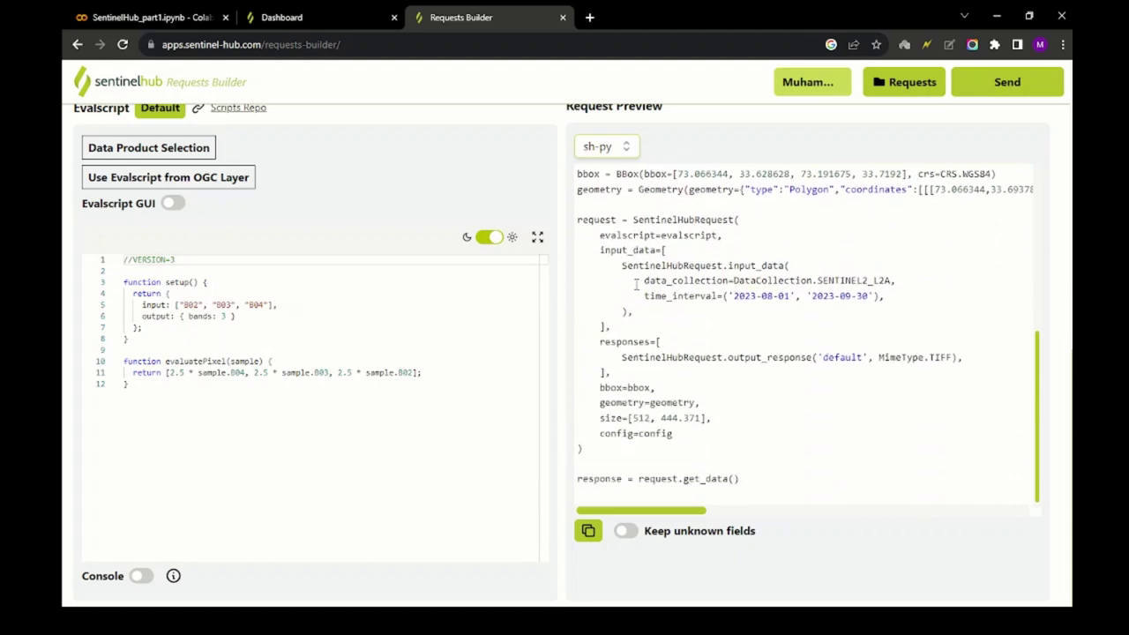
- Examine the evalscript's setup and evaluatePixel functions, including the input bands B02, B03 and B04 and the output band setting
{"action": "scroll", "coordinate": [635, 285], "scroll_direction": "up", "scroll_amount": 8}
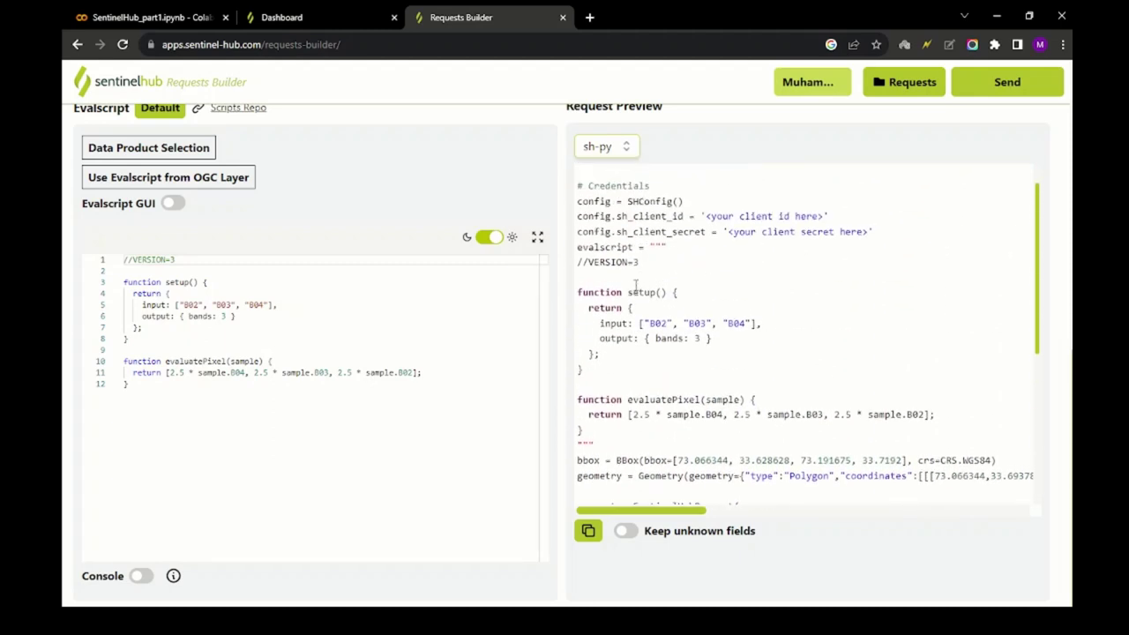
{"action": "scroll", "coordinate": [570, 298], "scroll_direction": "up", "scroll_amount": 2}
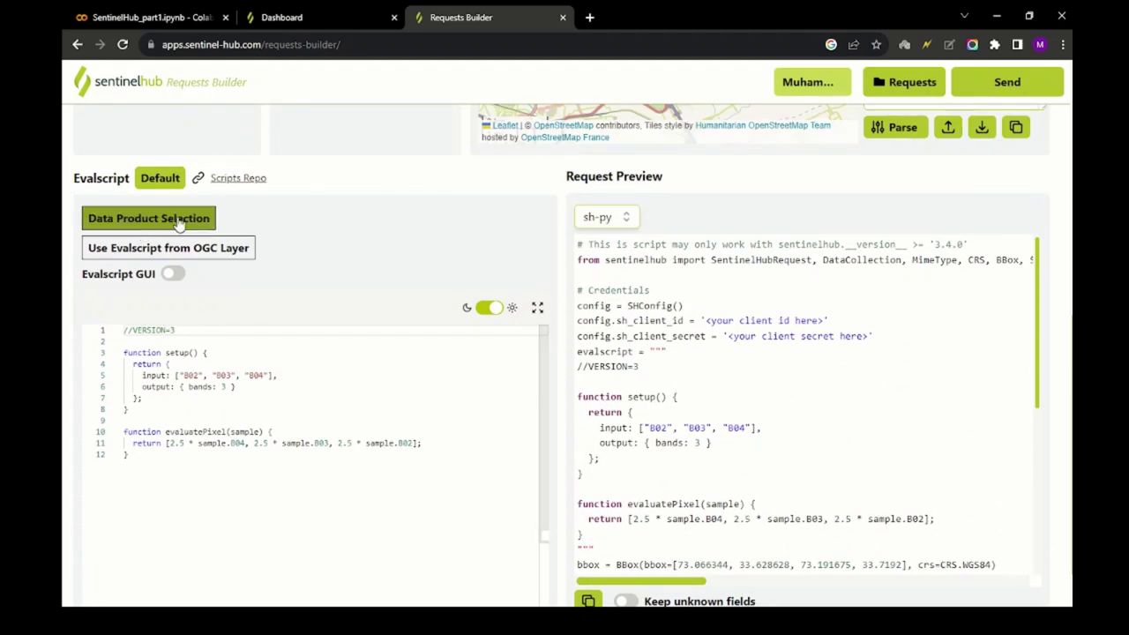
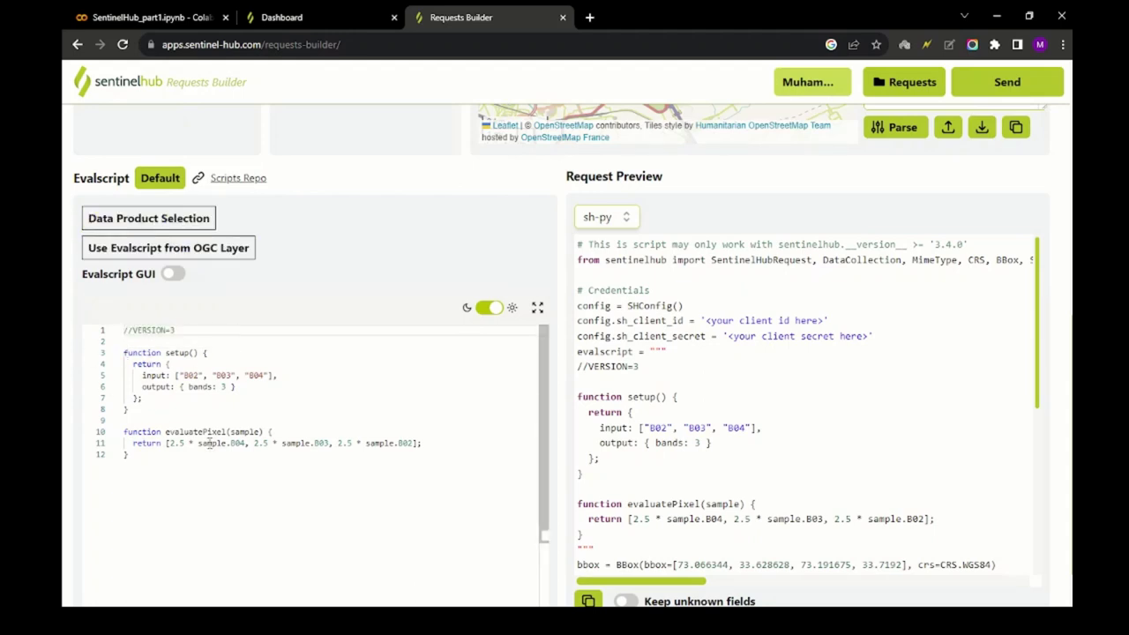
{"action": "left_click_drag", "start_coordinate": [150, 457], "coordinate": [102, 353]}
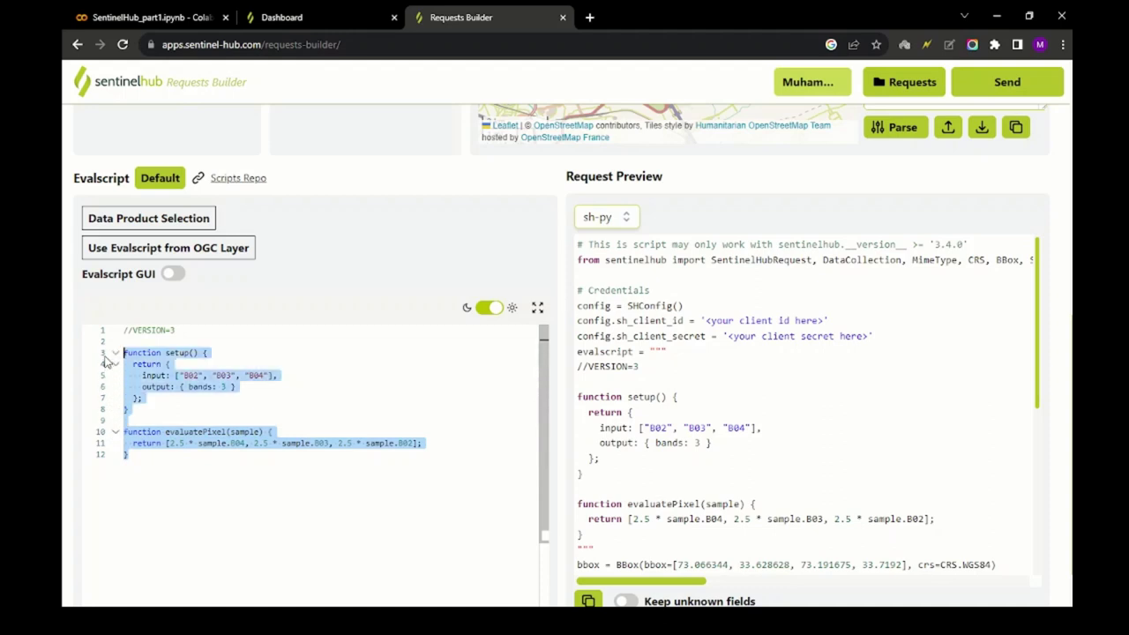
{"action": "left_click", "coordinate": [265, 406]}
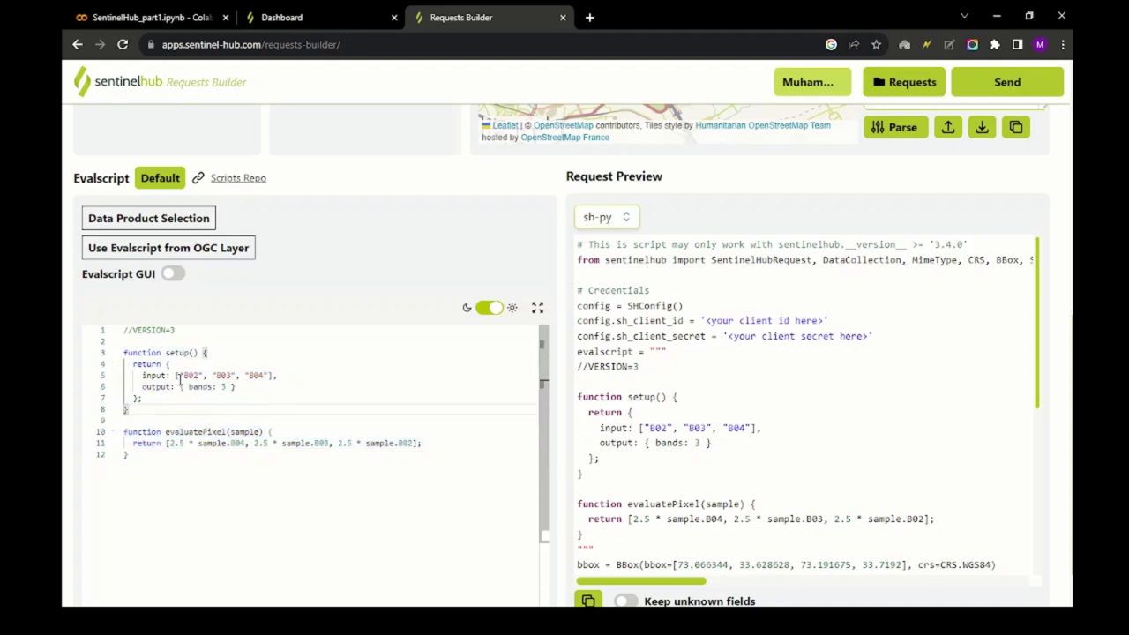
{"action": "left_click_drag", "start_coordinate": [182, 375], "coordinate": [269, 375]}
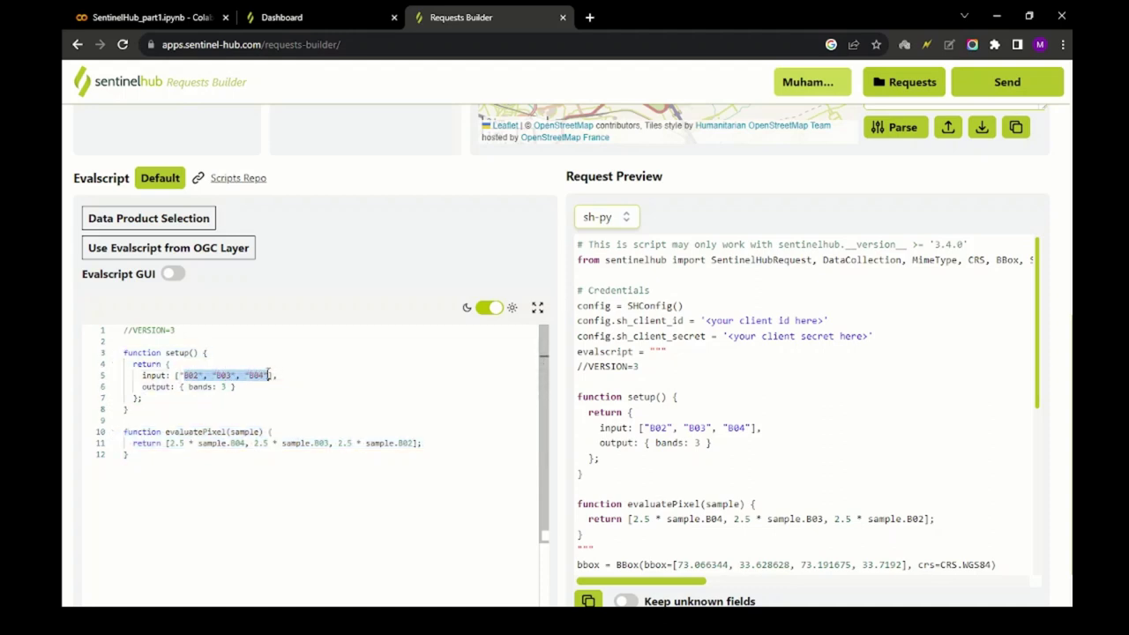
{"action": "left_click", "coordinate": [269, 375]}
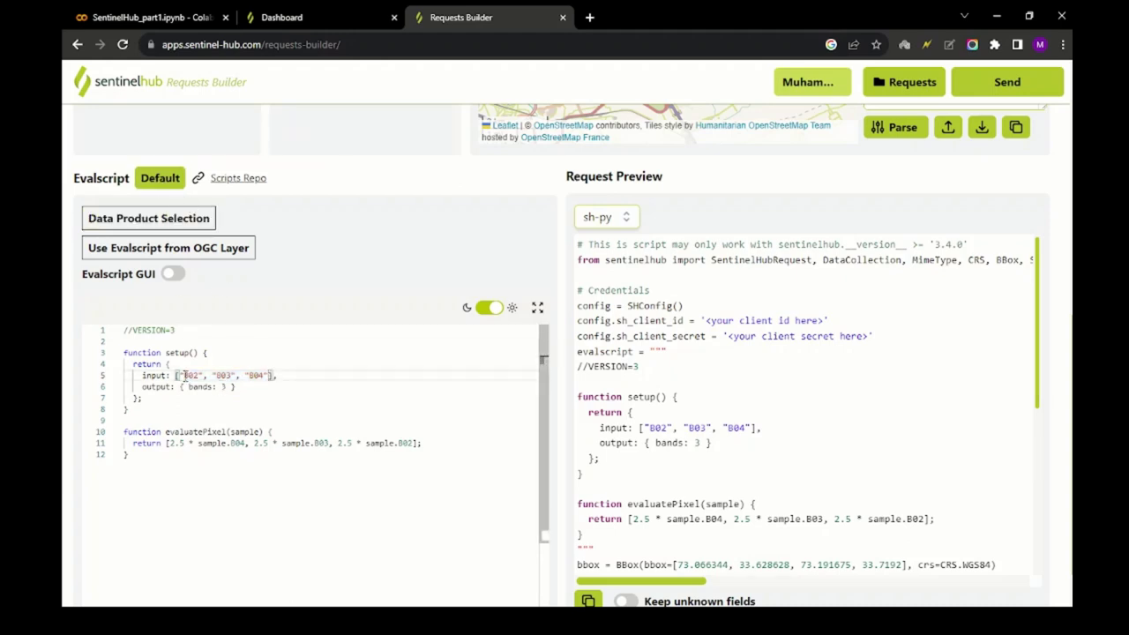
{"action": "left_click_drag", "start_coordinate": [185, 374], "coordinate": [264, 378]}
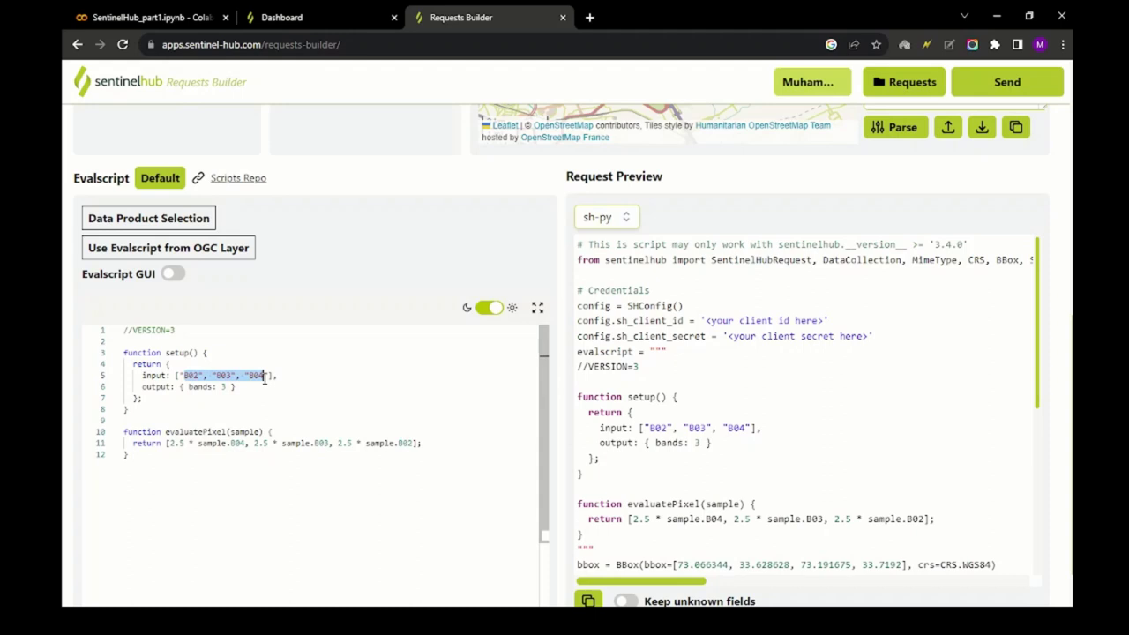
{"action": "left_click", "coordinate": [328, 409]}
{"action": "left_click", "coordinate": [250, 388]}
{"action": "left_click", "coordinate": [320, 352]}
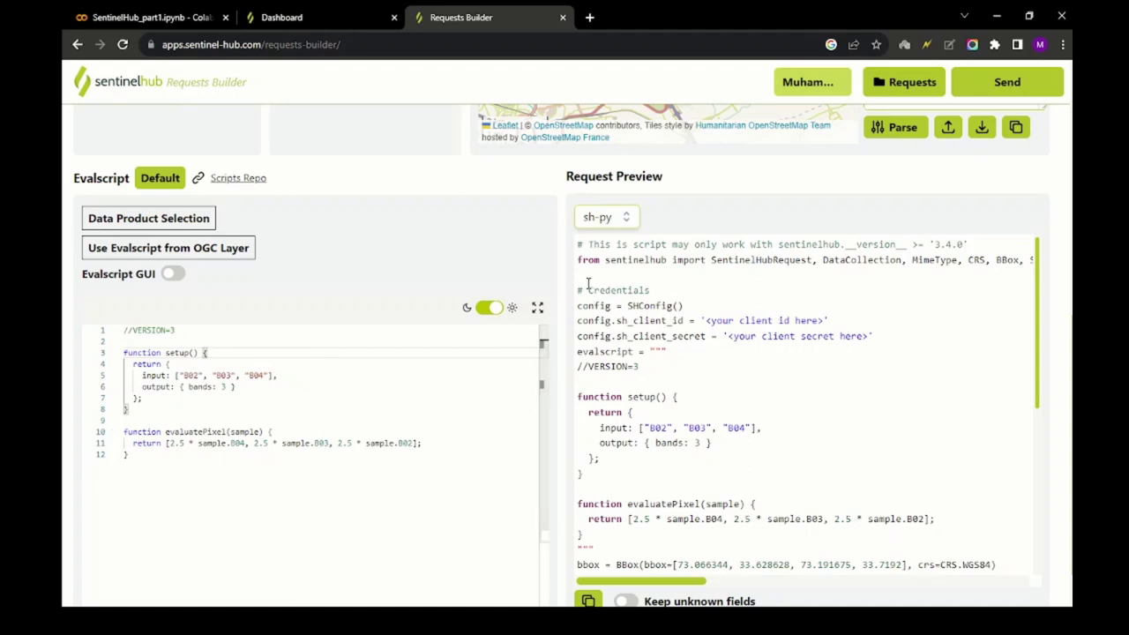
- Review the generated sh-py request code against the area-of-interest geometry, from the request body back up to the credentials section
{"action": "scroll", "coordinate": [588, 282], "scroll_direction": "down", "scroll_amount": 1}
{"action": "scroll", "coordinate": [590, 282], "scroll_direction": "down", "scroll_amount": 4}
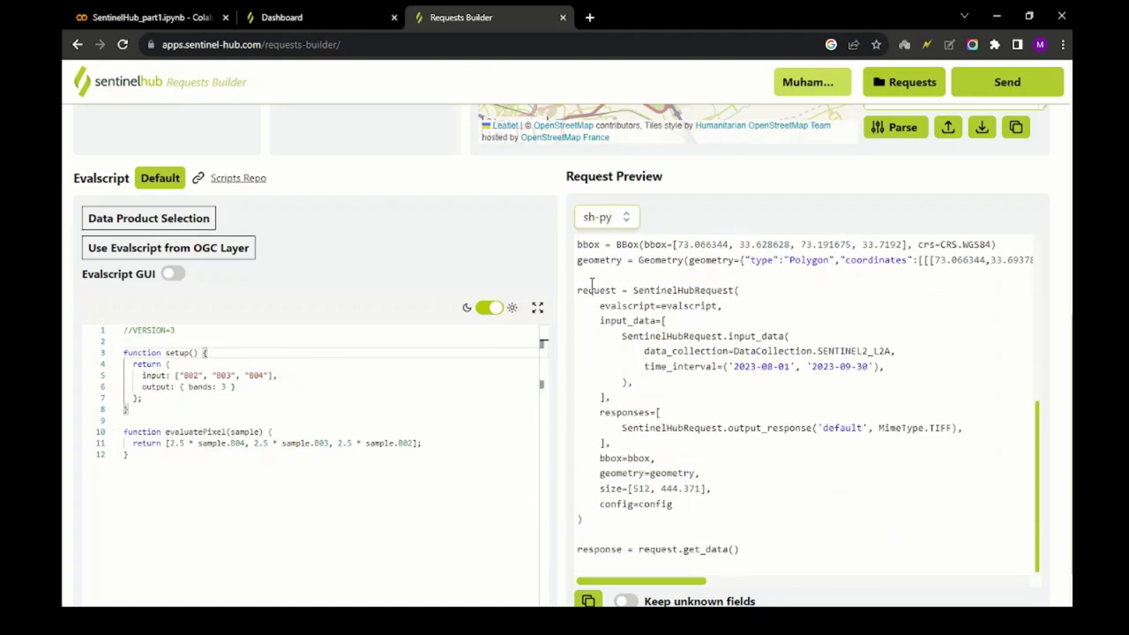
{"action": "scroll", "coordinate": [572, 347], "scroll_direction": "up", "scroll_amount": 1}
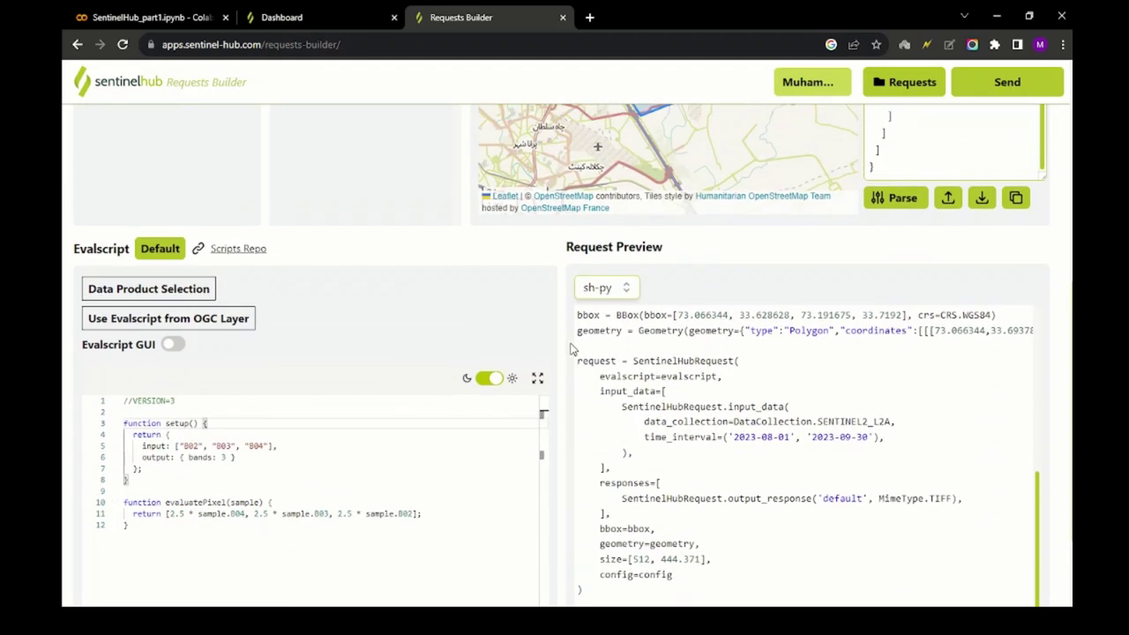
{"action": "scroll", "coordinate": [573, 366], "scroll_direction": "up", "scroll_amount": 2}
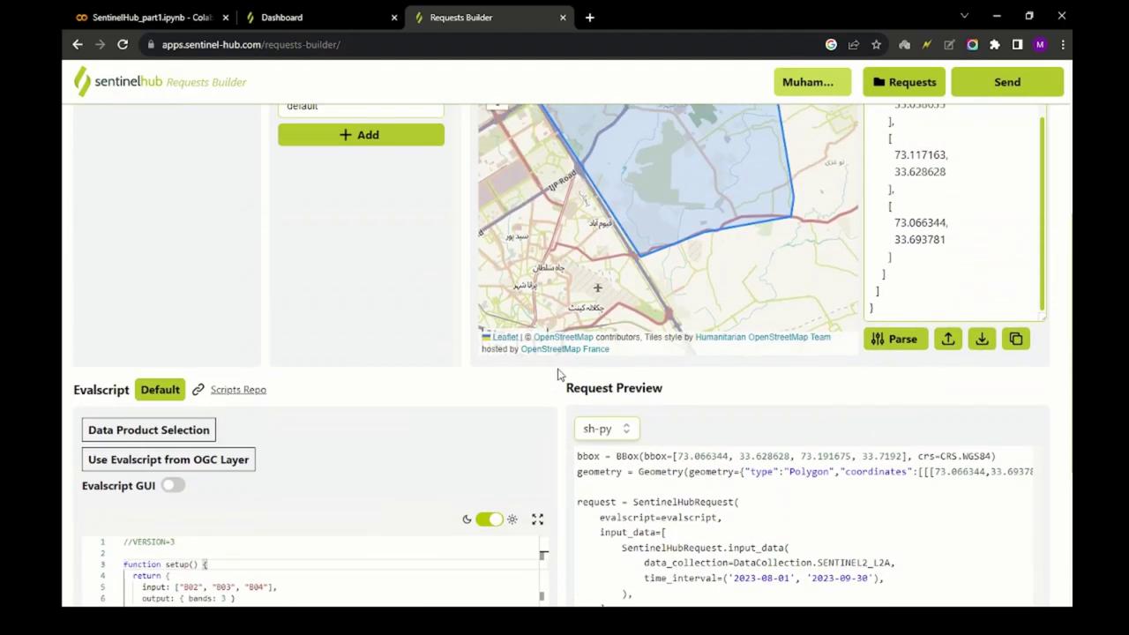
{"action": "scroll", "coordinate": [557, 374], "scroll_direction": "down", "scroll_amount": 2}
{"action": "scroll", "coordinate": [558, 374], "scroll_direction": "down", "scroll_amount": 1}
{"action": "scroll", "coordinate": [616, 381], "scroll_direction": "up", "scroll_amount": 2}
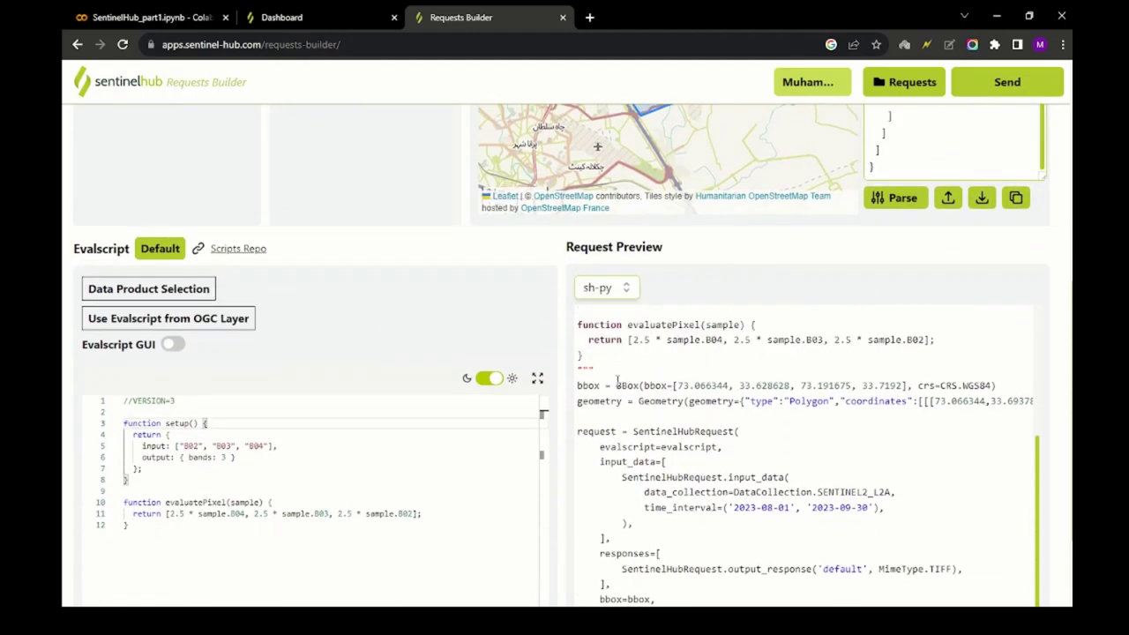
{"action": "scroll", "coordinate": [773, 318], "scroll_direction": "up", "scroll_amount": 1}
{"action": "scroll", "coordinate": [752, 289], "scroll_direction": "up", "scroll_amount": 1}
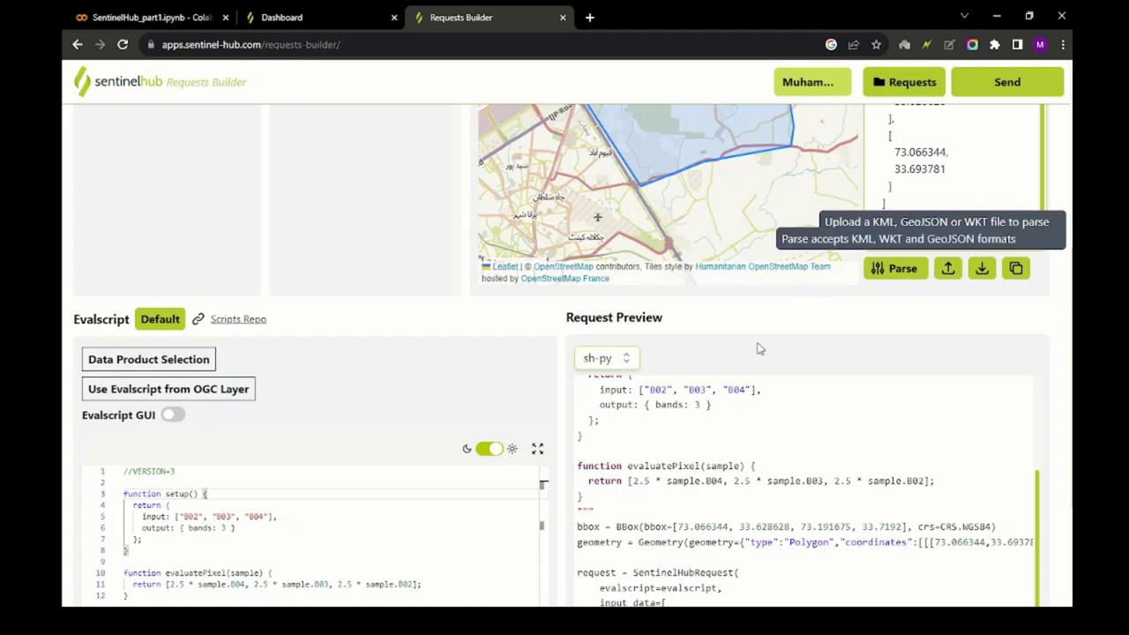
{"action": "scroll", "coordinate": [573, 379], "scroll_direction": "down", "scroll_amount": 2}
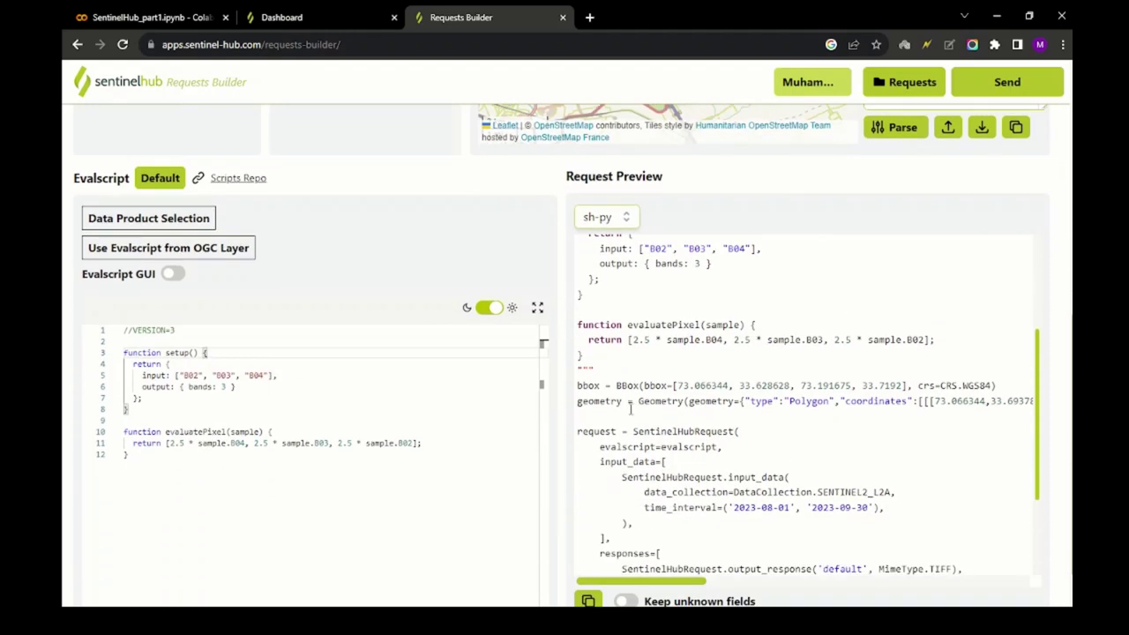
{"action": "scroll", "coordinate": [631, 408], "scroll_direction": "up", "scroll_amount": 1}
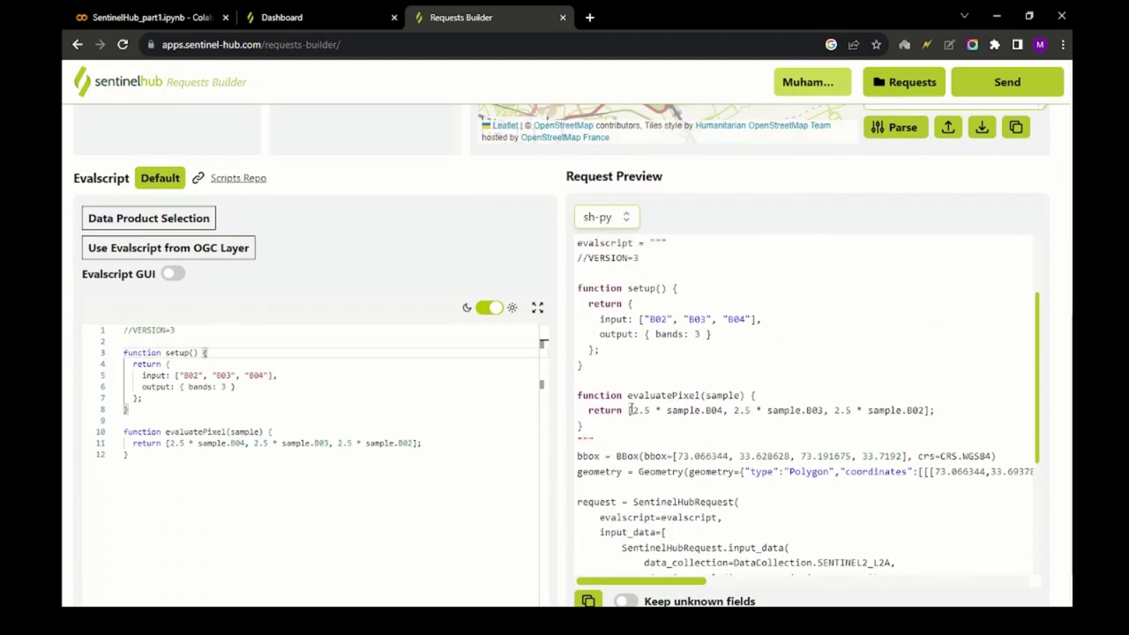
{"action": "scroll", "coordinate": [631, 411], "scroll_direction": "down", "scroll_amount": 2}
{"action": "scroll", "coordinate": [632, 406], "scroll_direction": "up", "scroll_amount": 3}
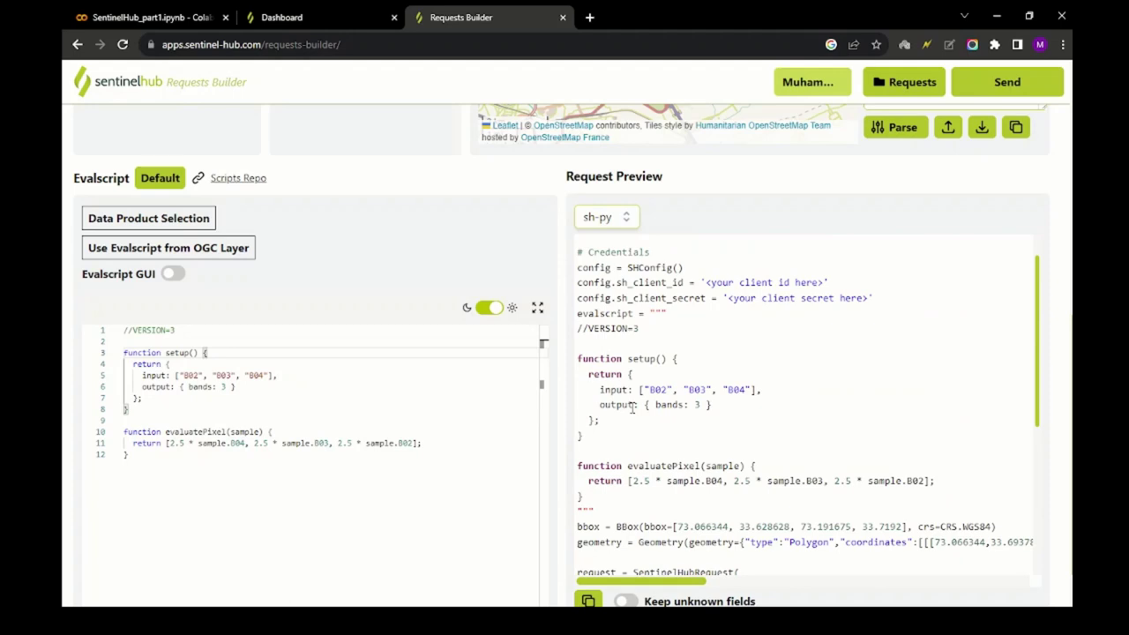
{"action": "scroll", "coordinate": [632, 406], "scroll_direction": "up", "scroll_amount": 2}
- Switch to the SentinelHub_part1.ipynb notebook in Colab and run the pip install sentinelhub cell under Installing Sentinel Hub Python Library
{"action": "left_click", "coordinate": [106, 17]}
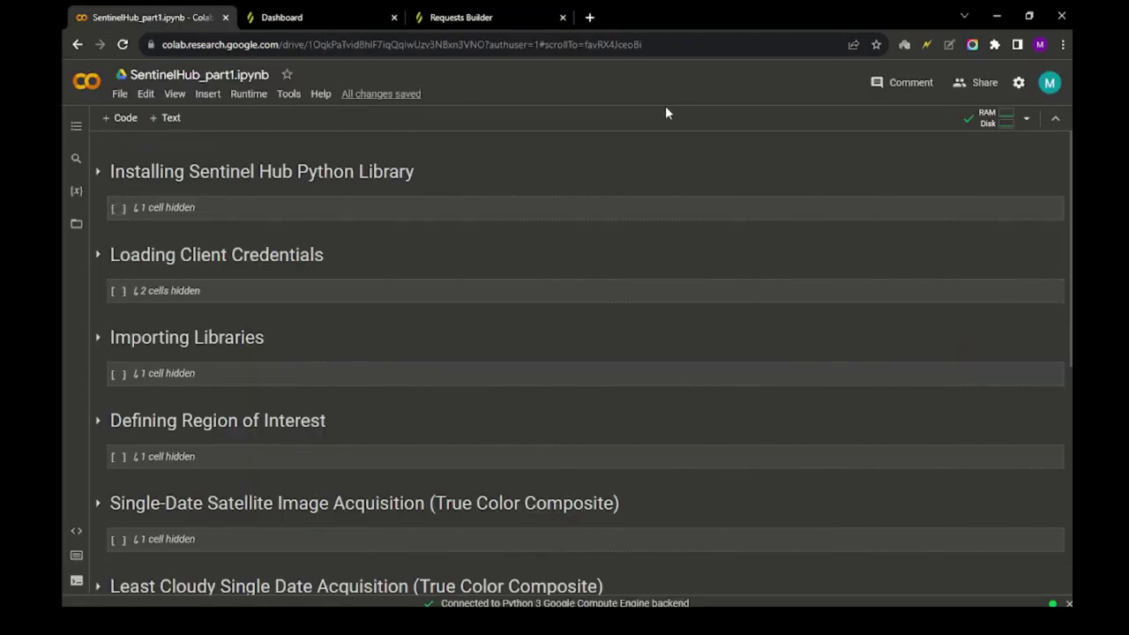
{"action": "left_click", "coordinate": [99, 173]}
{"action": "left_click", "coordinate": [117, 223]}
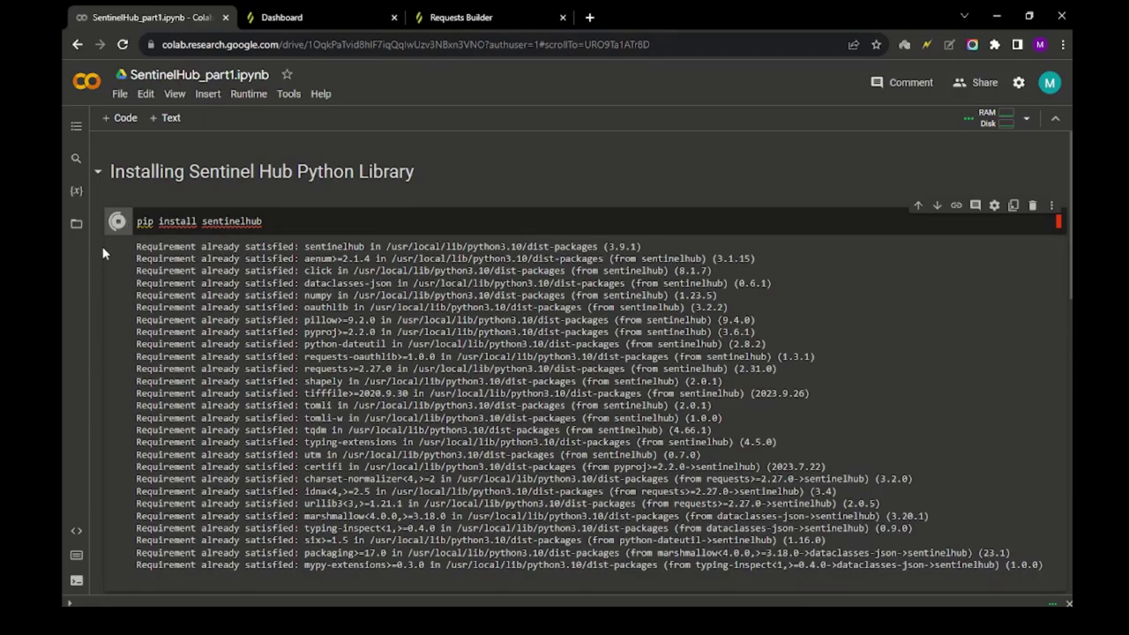
{"action": "scroll", "coordinate": [102, 249], "scroll_direction": "down", "scroll_amount": 3}
{"action": "scroll", "coordinate": [102, 250], "scroll_direction": "up", "scroll_amount": 3}
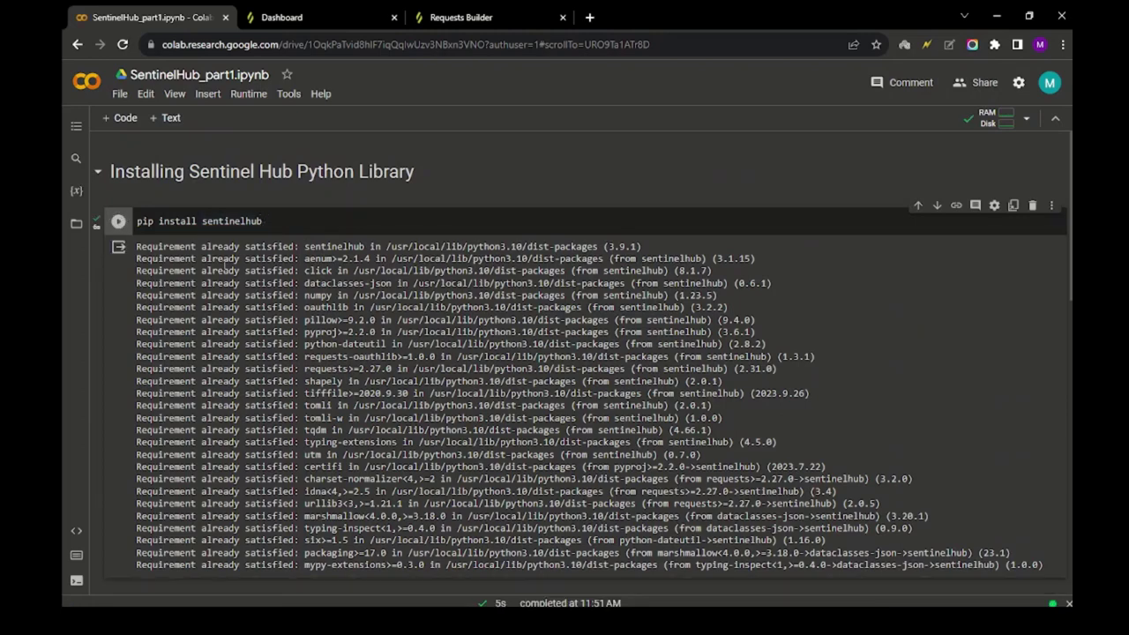
- Expand the notebook's Loading Client Credentials section to show its two code cells
{"action": "scroll", "coordinate": [106, 300], "scroll_direction": "down", "scroll_amount": 4}
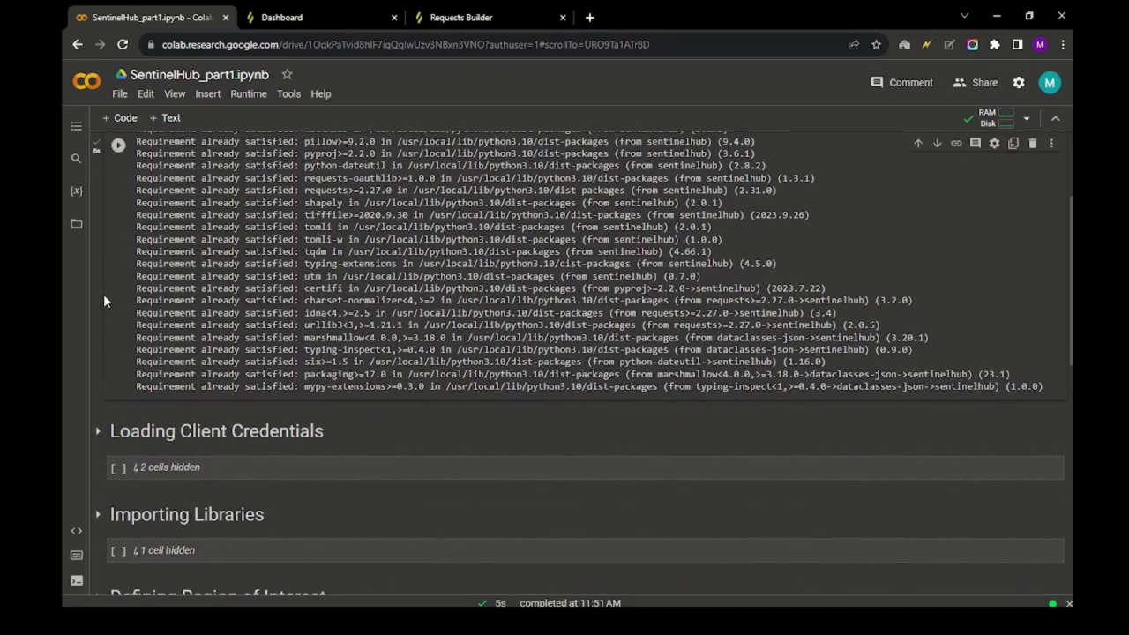
{"action": "left_click", "coordinate": [98, 259]}
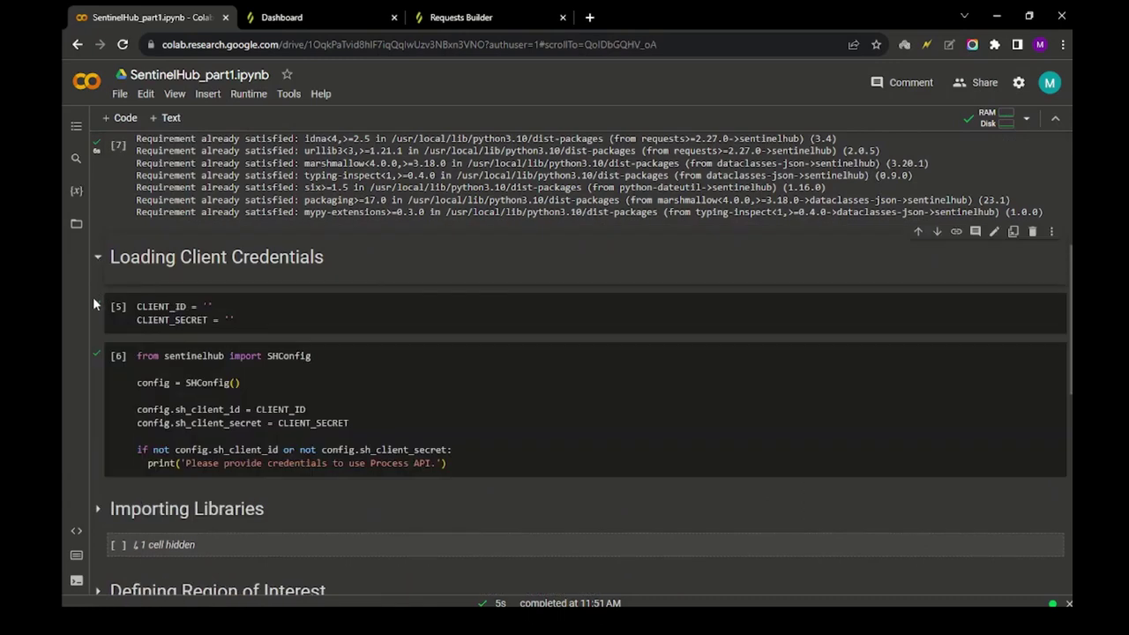
{"action": "scroll", "coordinate": [96, 322], "scroll_direction": "down", "scroll_amount": 2}
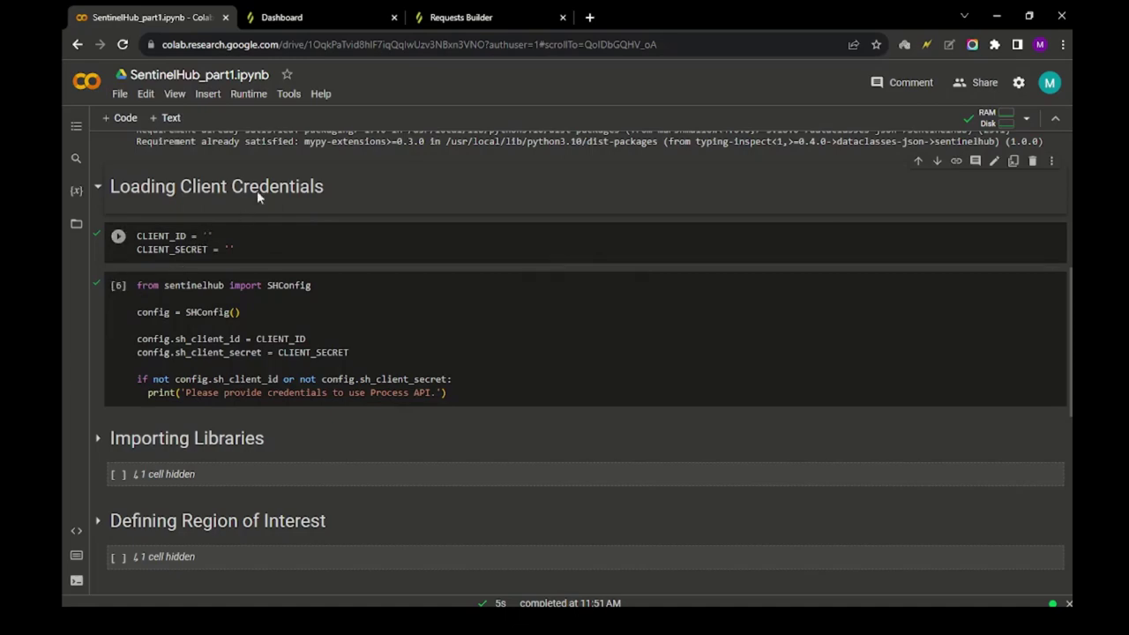
- Switch to the Sentinel Hub Dashboard and create an OAuth client named newapi with the CLIENT_CREDENTIALS grant type
{"action": "left_click", "coordinate": [457, 18]}
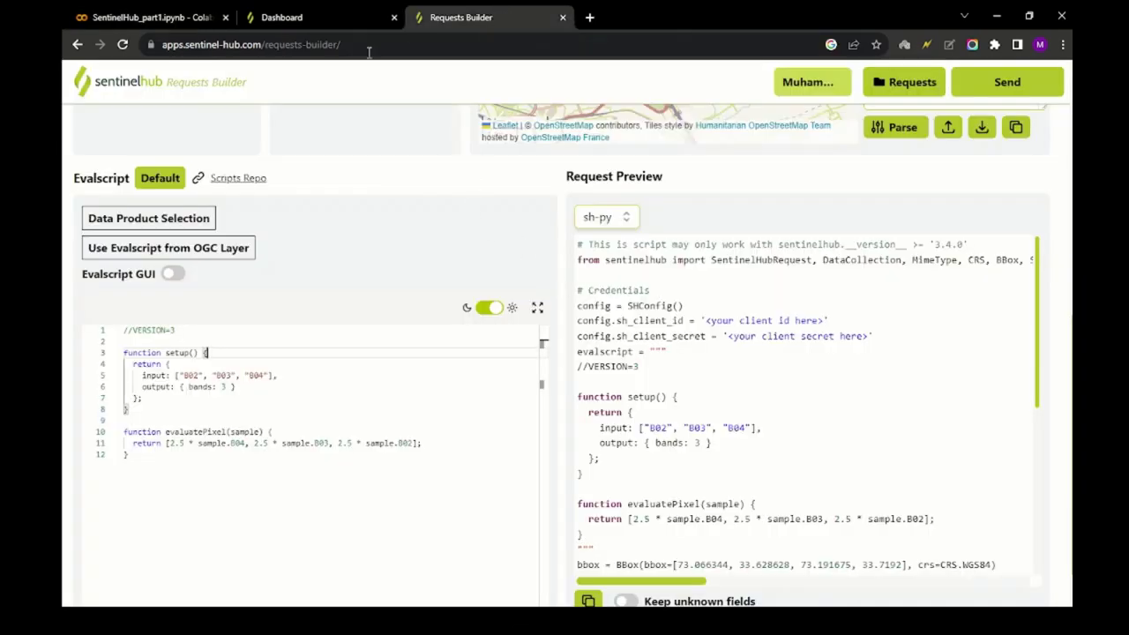
{"action": "left_click", "coordinate": [282, 18]}
{"action": "scroll", "coordinate": [646, 326], "scroll_direction": "down", "scroll_amount": 2}
{"action": "scroll", "coordinate": [646, 327], "scroll_direction": "down", "scroll_amount": 1}
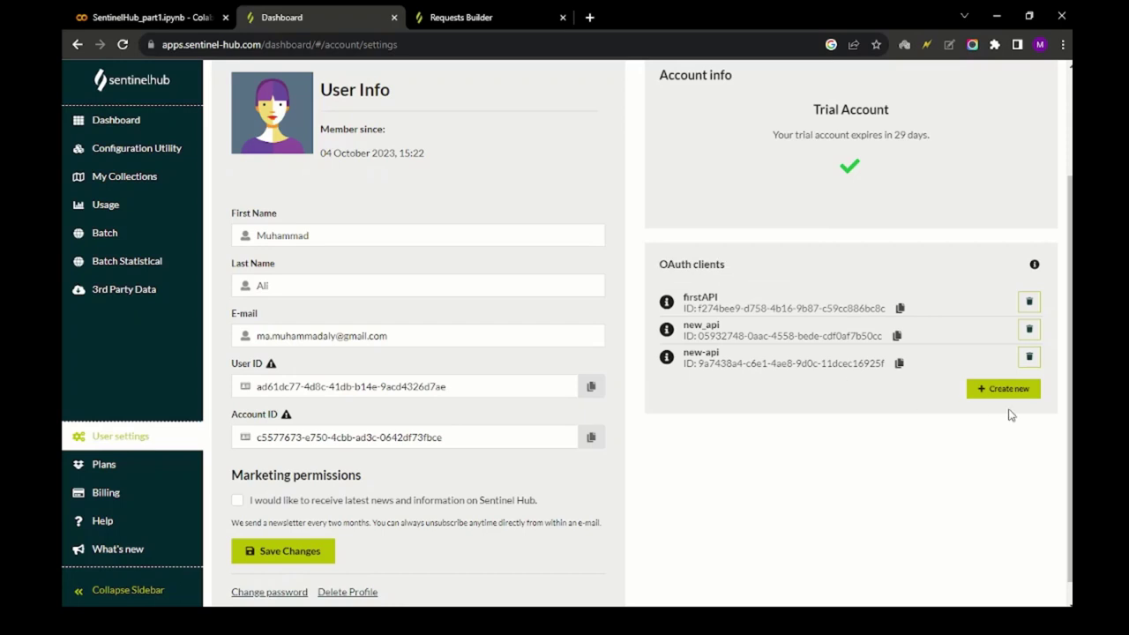
{"action": "left_click", "coordinate": [1021, 390]}
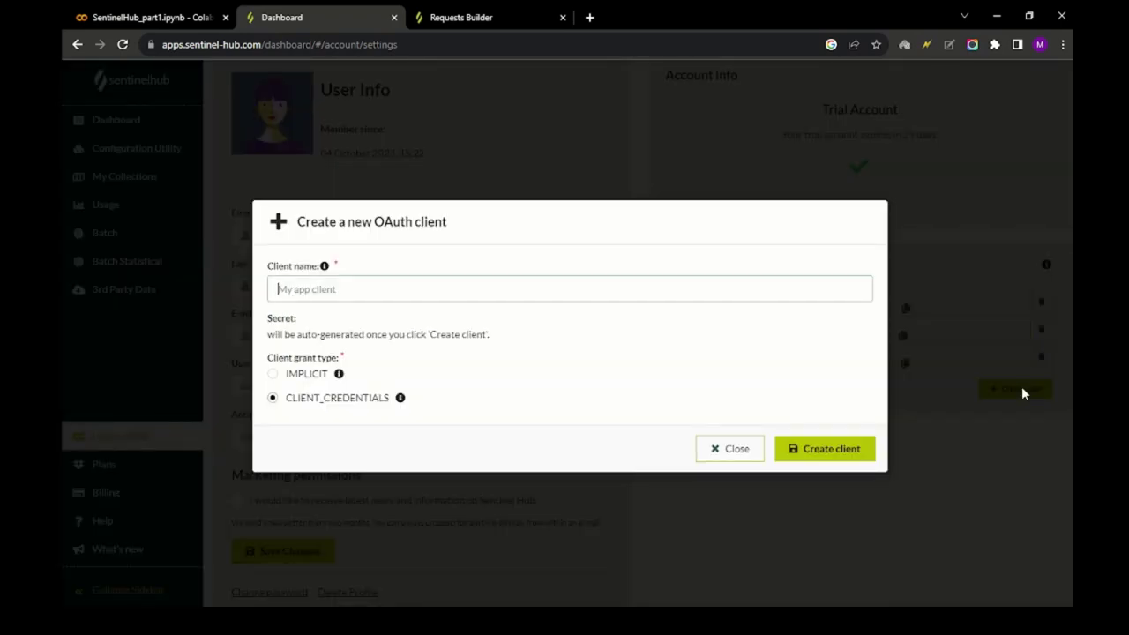
{"action": "type", "text": "newapi"}
{"action": "left_click", "coordinate": [822, 452]}
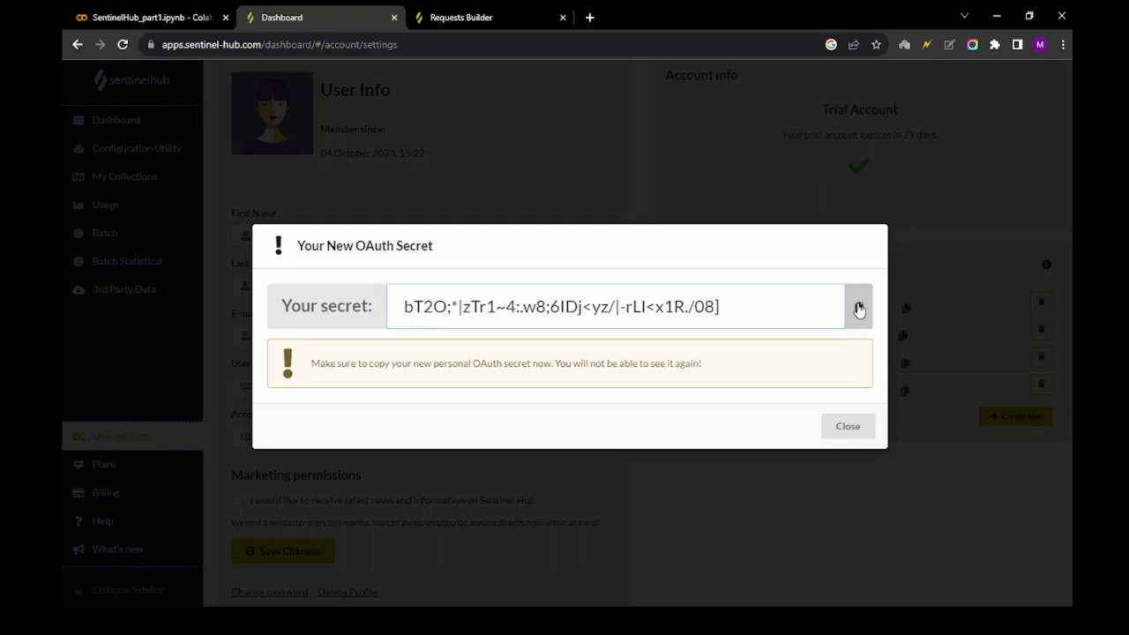
- Copy the new OAuth client's secret and paste it as the CLIENT_SECRET value in the Colab credentials cell
{"action": "left_click", "coordinate": [859, 309]}
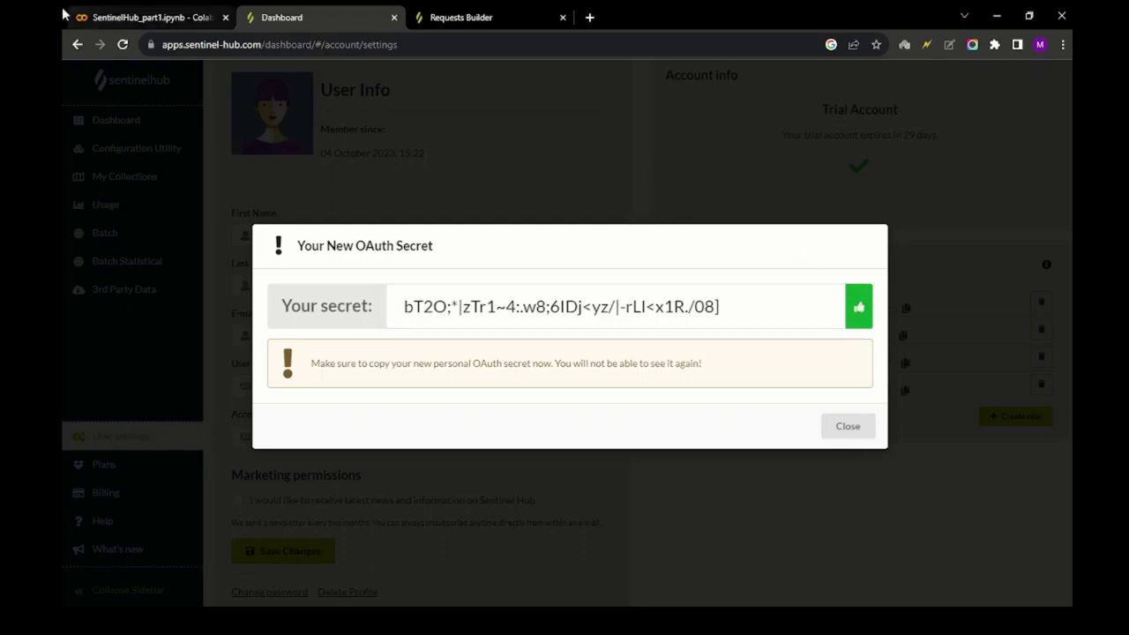
{"action": "left_click", "coordinate": [121, 11]}
{"action": "left_click", "coordinate": [231, 250]}
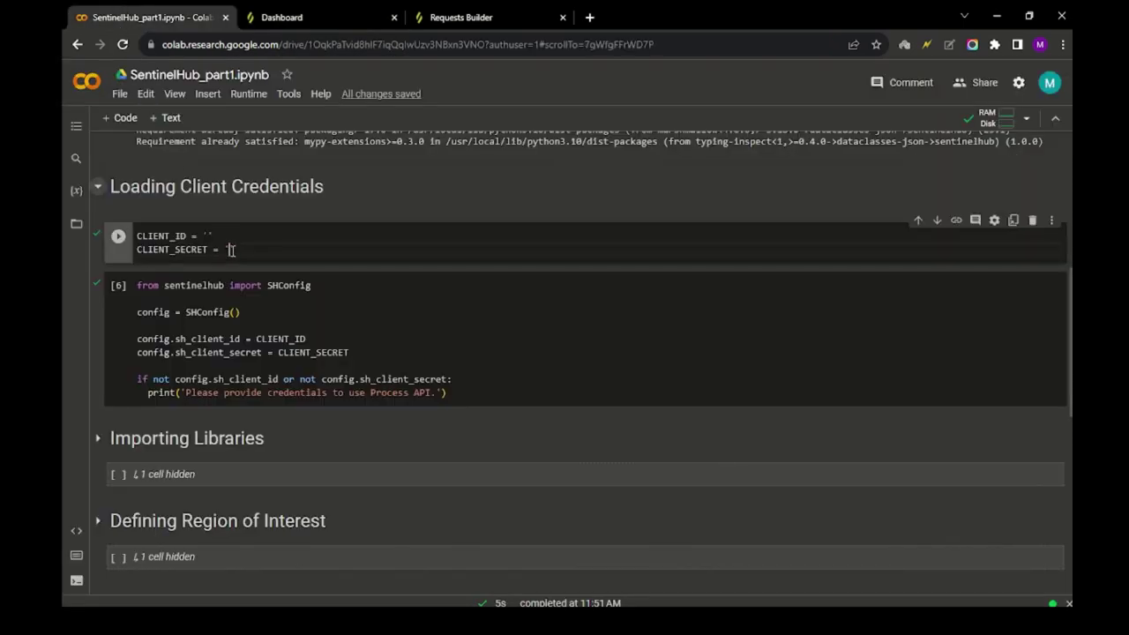
{"action": "key", "text": "ctrl+v"}
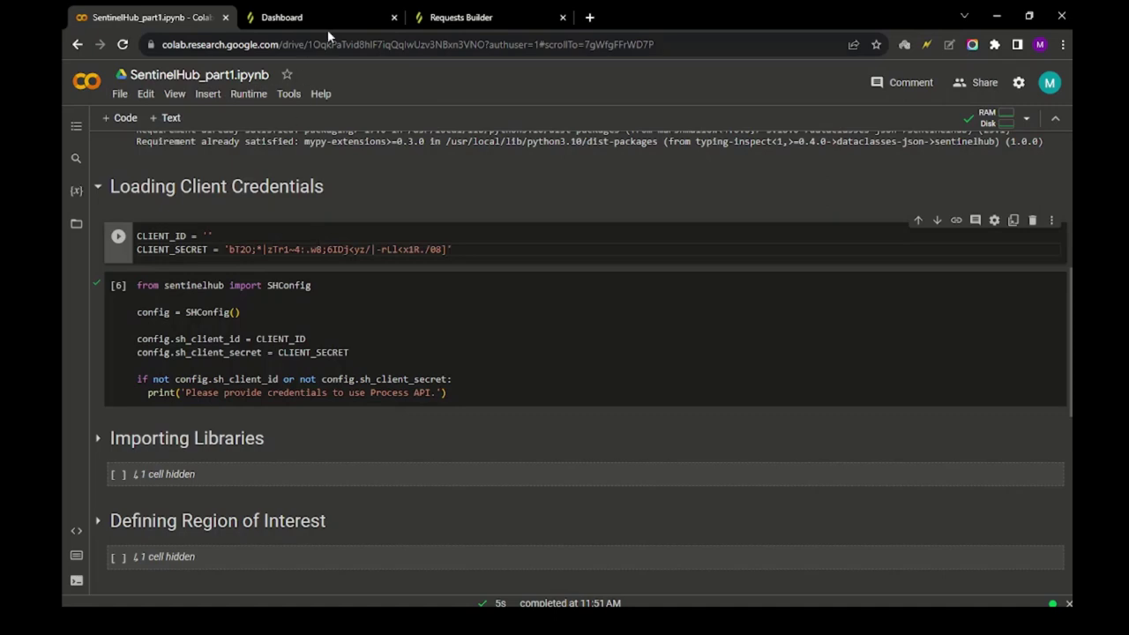
- Copy the newapi client's ID from the Dashboard into CLIENT_ID in the Colab notebook and run that credentials cell
{"action": "left_click", "coordinate": [360, 9]}
{"action": "left_click", "coordinate": [845, 425]}
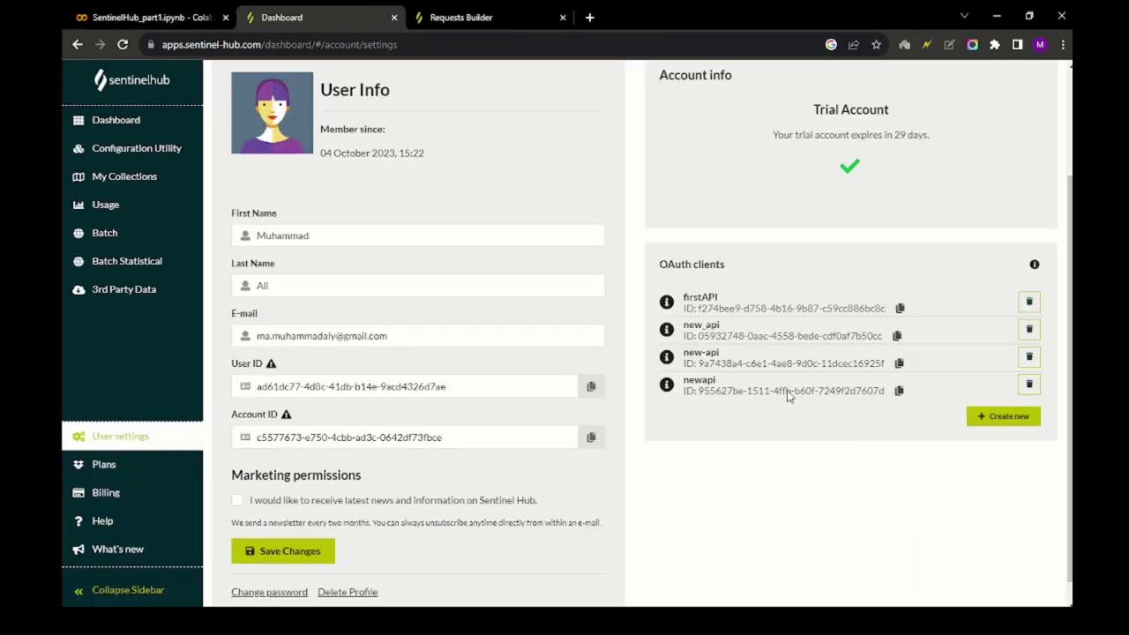
{"action": "left_click", "coordinate": [900, 390]}
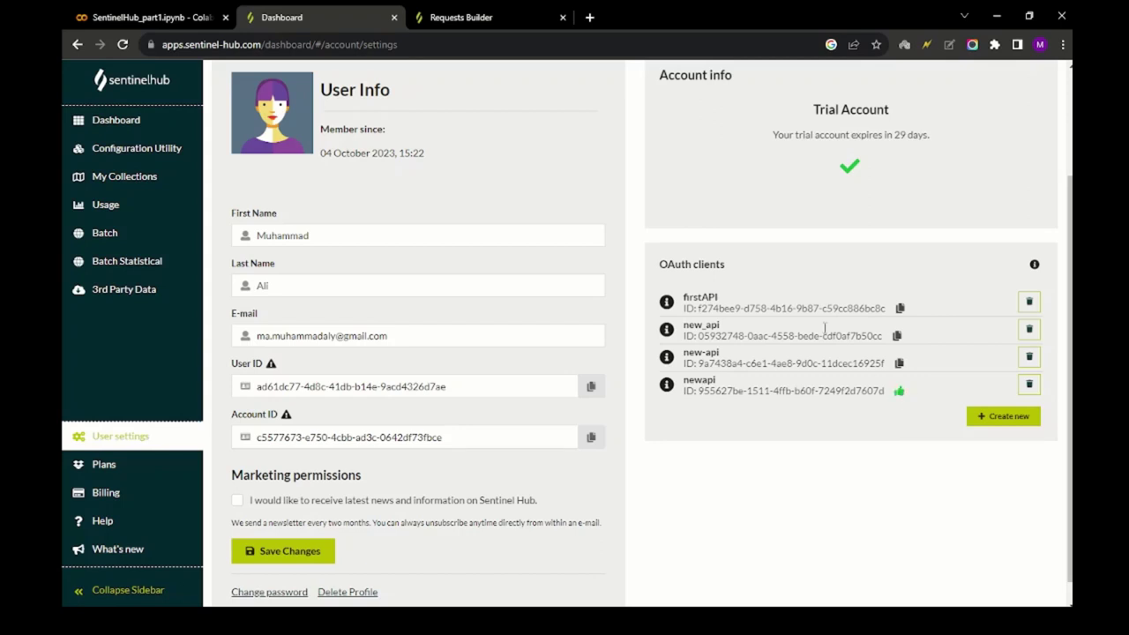
{"action": "left_click", "coordinate": [158, 17]}
{"action": "left_click", "coordinate": [210, 236]}
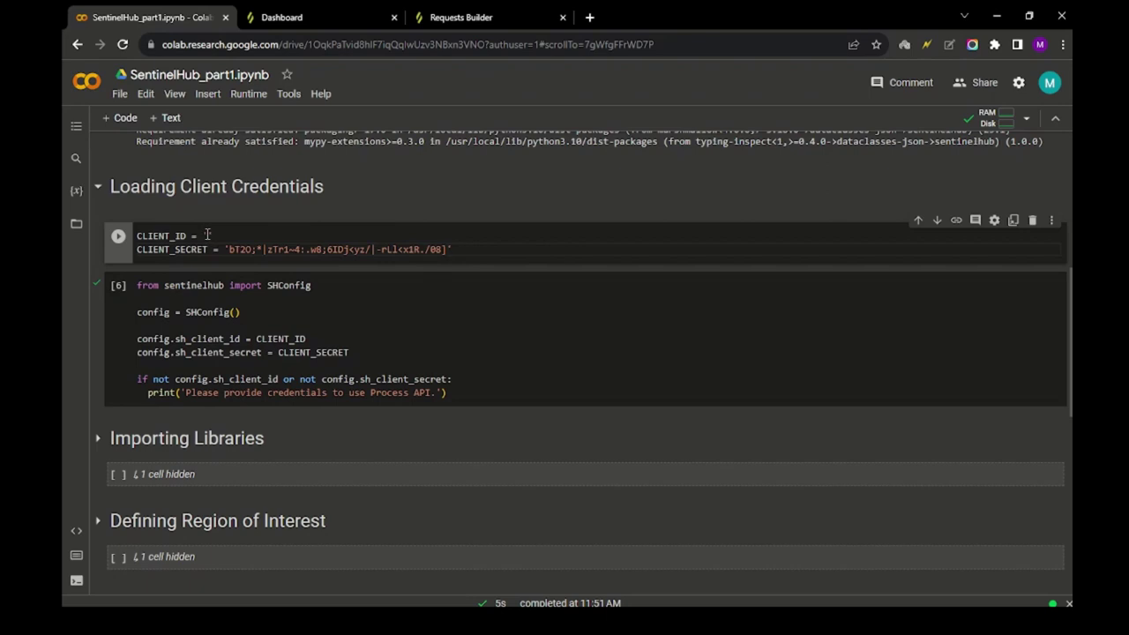
{"action": "key", "text": "ctrl+v"}
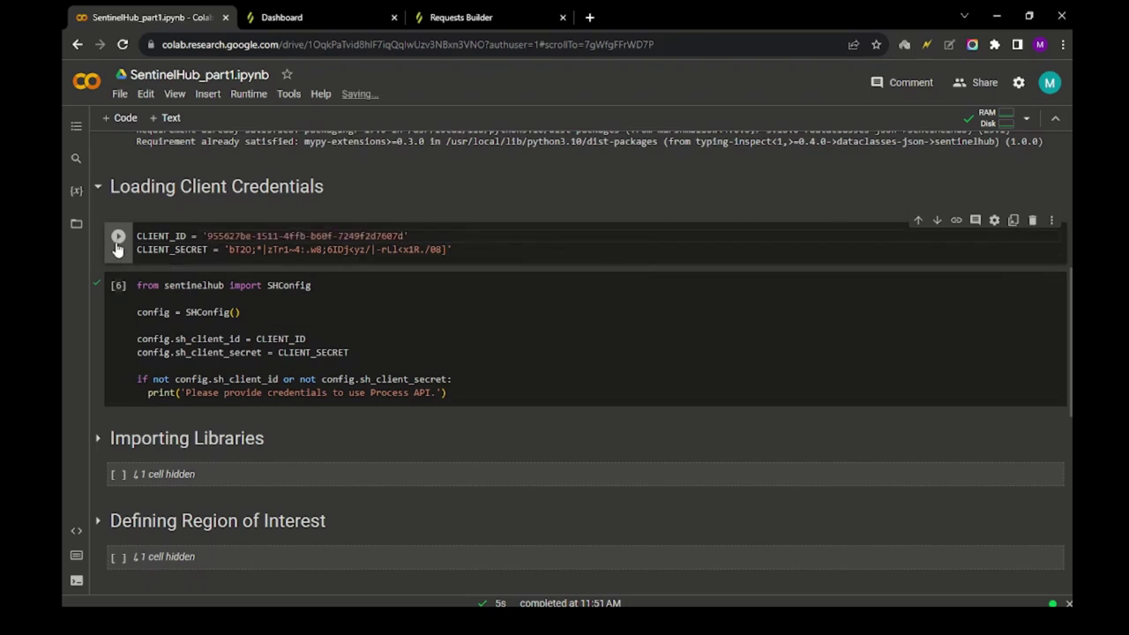
{"action": "left_click", "coordinate": [118, 246]}
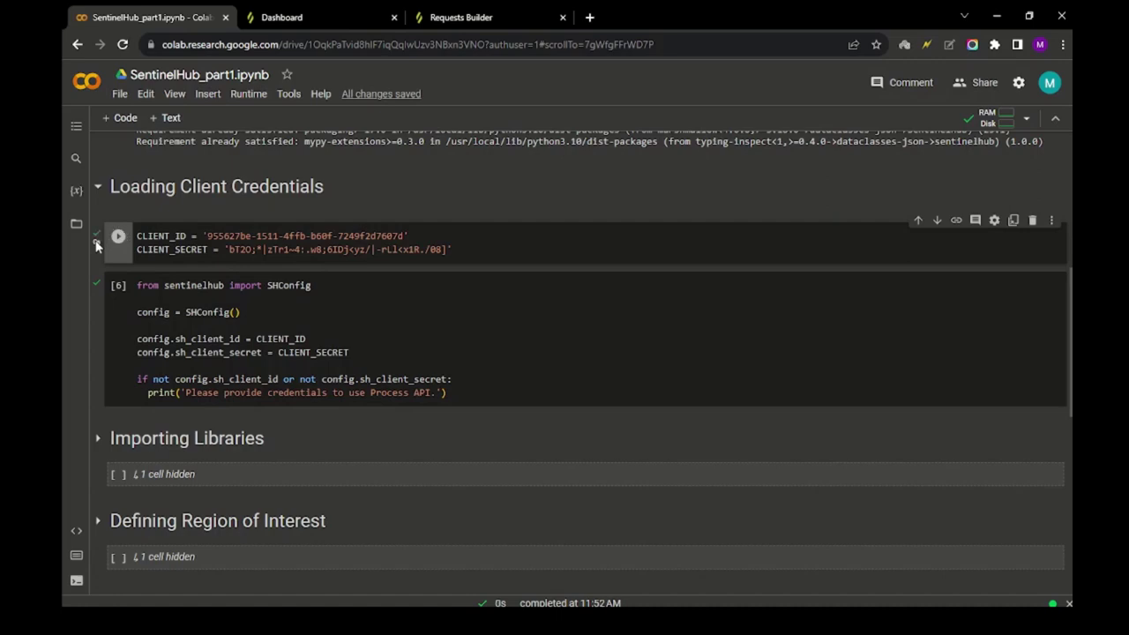
- Run the SHConfig setup cell, and expand the Importing Libraries section and run its sentinelhub import cell
{"action": "scroll", "coordinate": [93, 243], "scroll_direction": "down", "scroll_amount": 1}
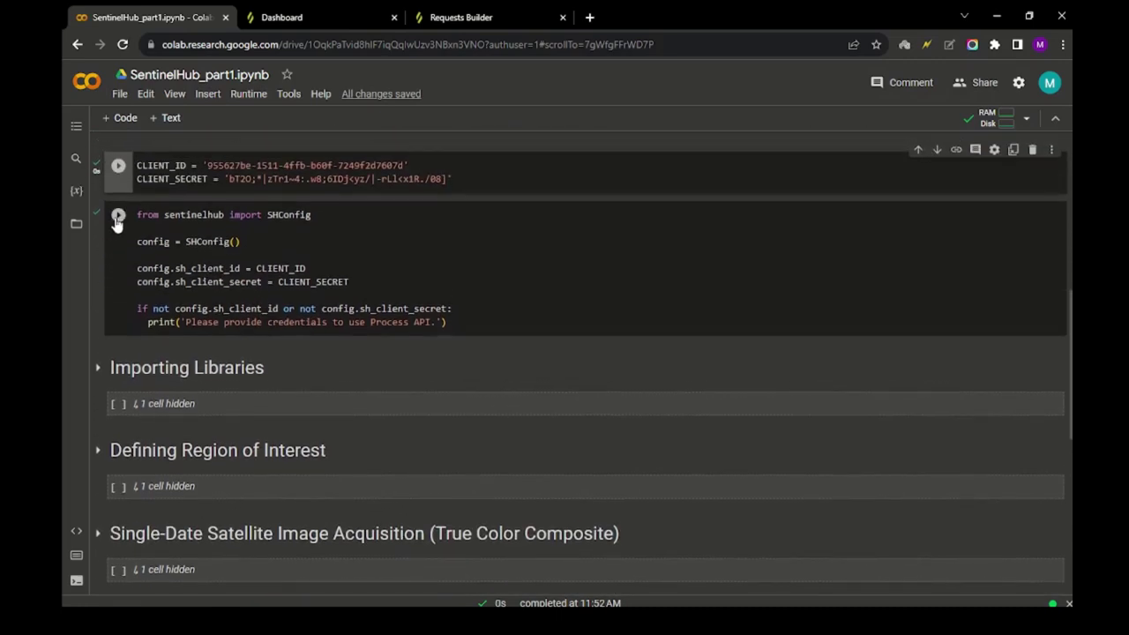
{"action": "left_click", "coordinate": [117, 217]}
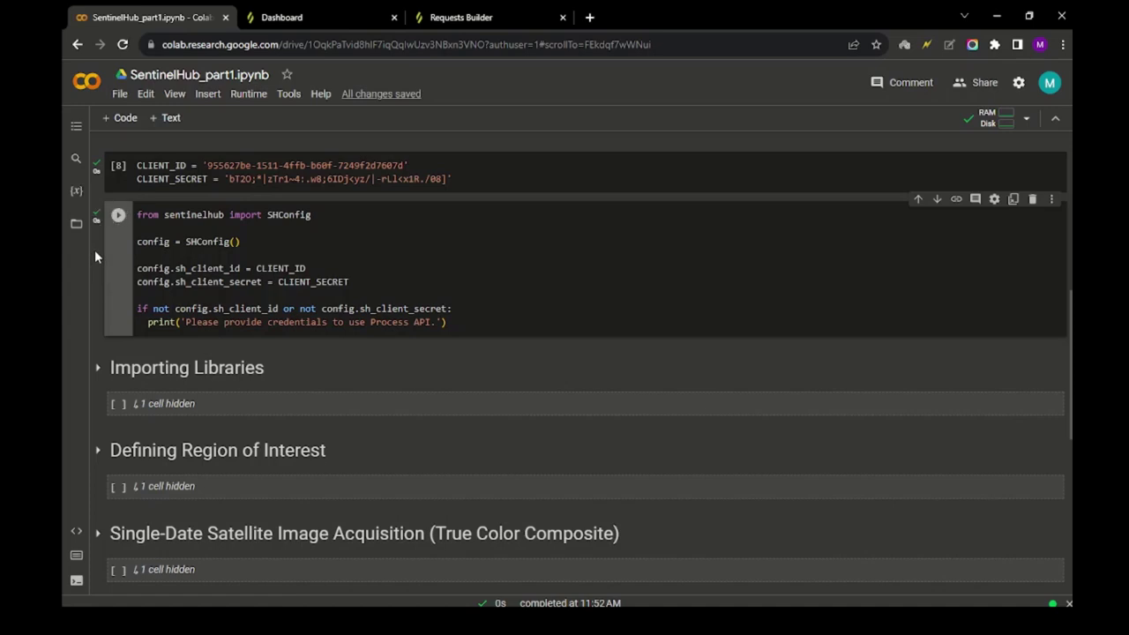
{"action": "scroll", "coordinate": [96, 256], "scroll_direction": "down", "scroll_amount": 3}
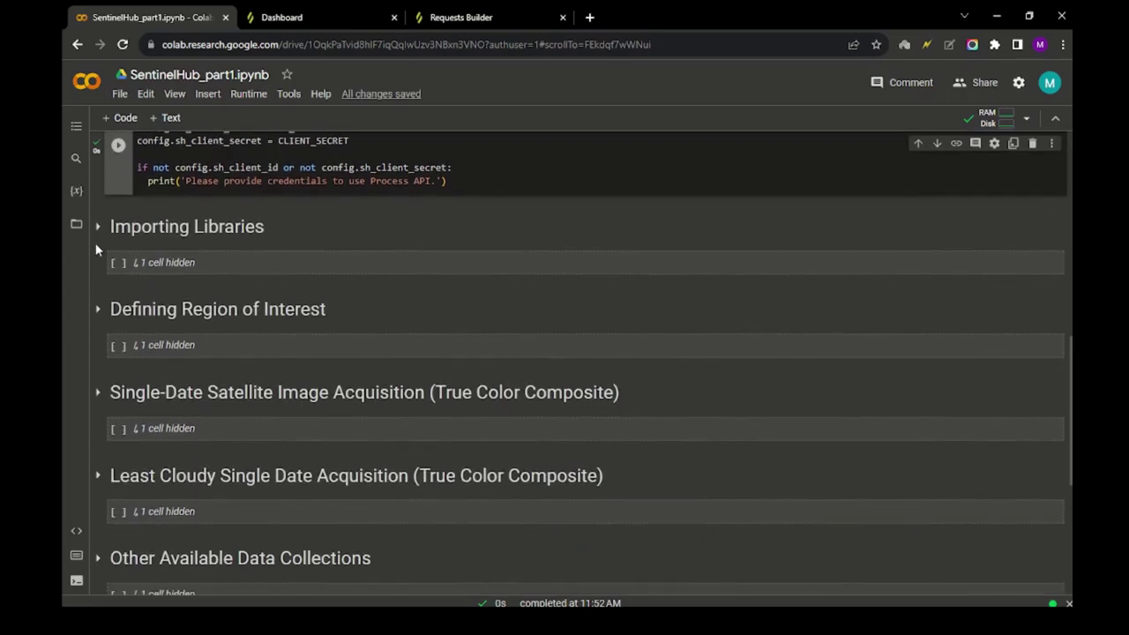
{"action": "left_click", "coordinate": [98, 227]}
{"action": "scroll", "coordinate": [98, 288], "scroll_direction": "down", "scroll_amount": 1}
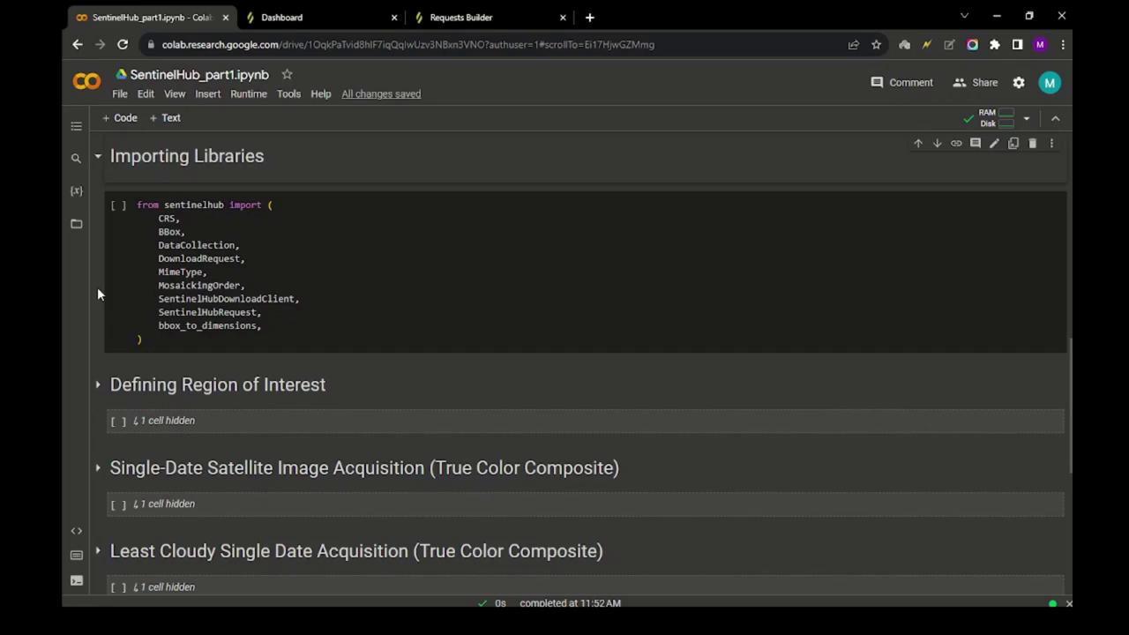
{"action": "left_click", "coordinate": [117, 206]}
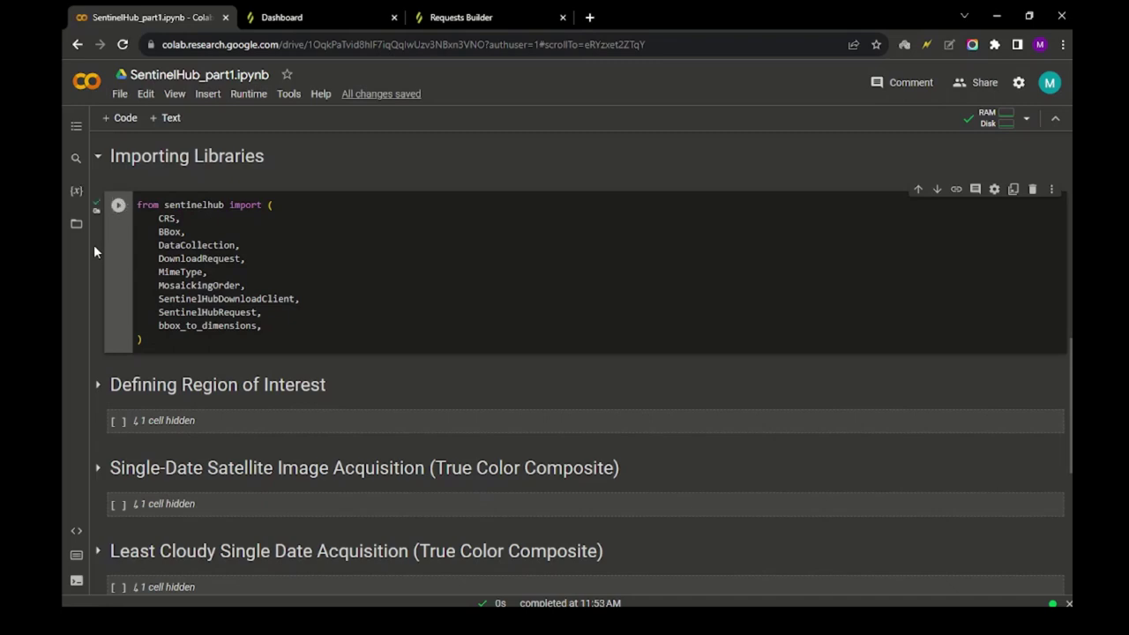
- Expand the Defining Region of Interest section and start editing its empty code cell
{"action": "scroll", "coordinate": [94, 244], "scroll_direction": "down", "scroll_amount": 1}
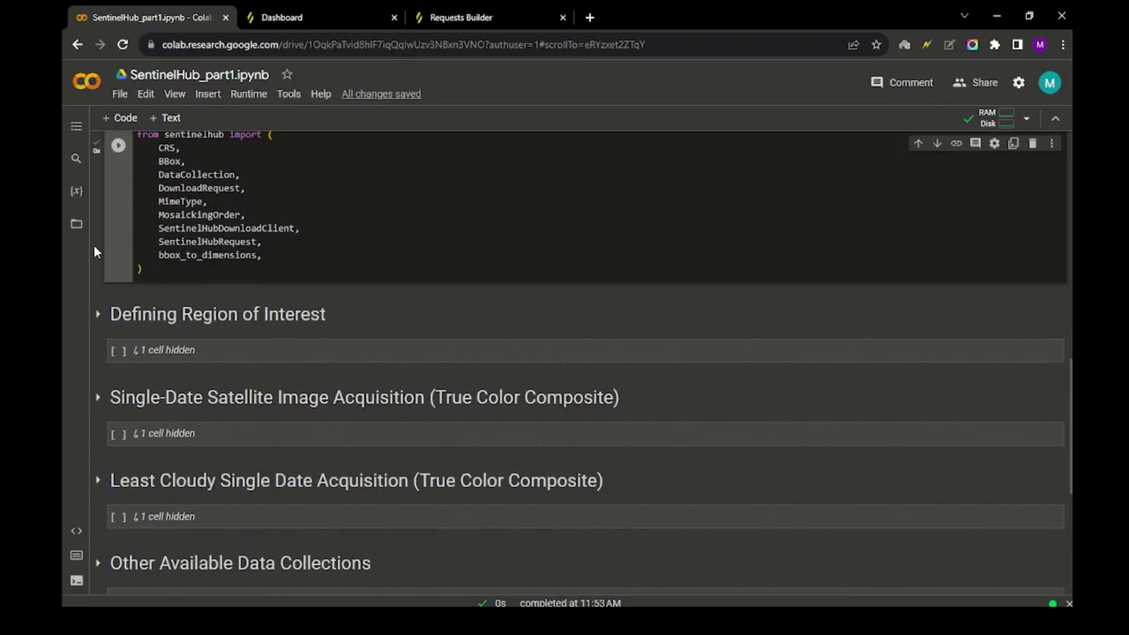
{"action": "left_click", "coordinate": [103, 315]}
{"action": "left_click", "coordinate": [98, 314]}
{"action": "scroll", "coordinate": [103, 320], "scroll_direction": "down", "scroll_amount": 1}
{"action": "left_click", "coordinate": [141, 292]}
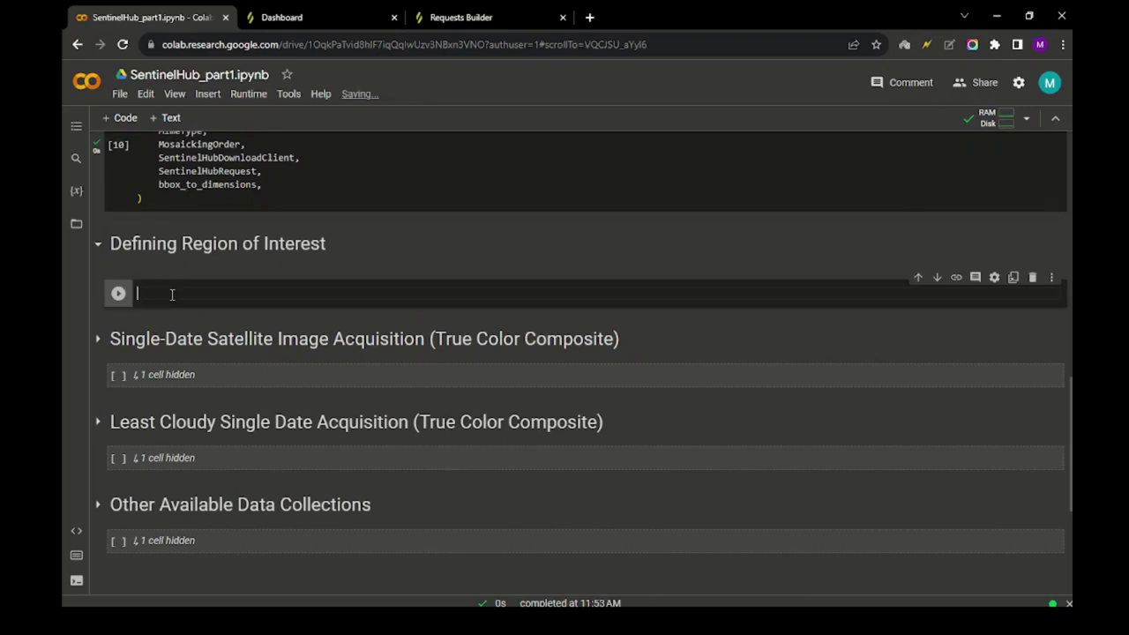
- Switch to Requests Builder and copy the four bbox coordinates from the sh-py request preview
{"action": "left_click", "coordinate": [460, 17]}
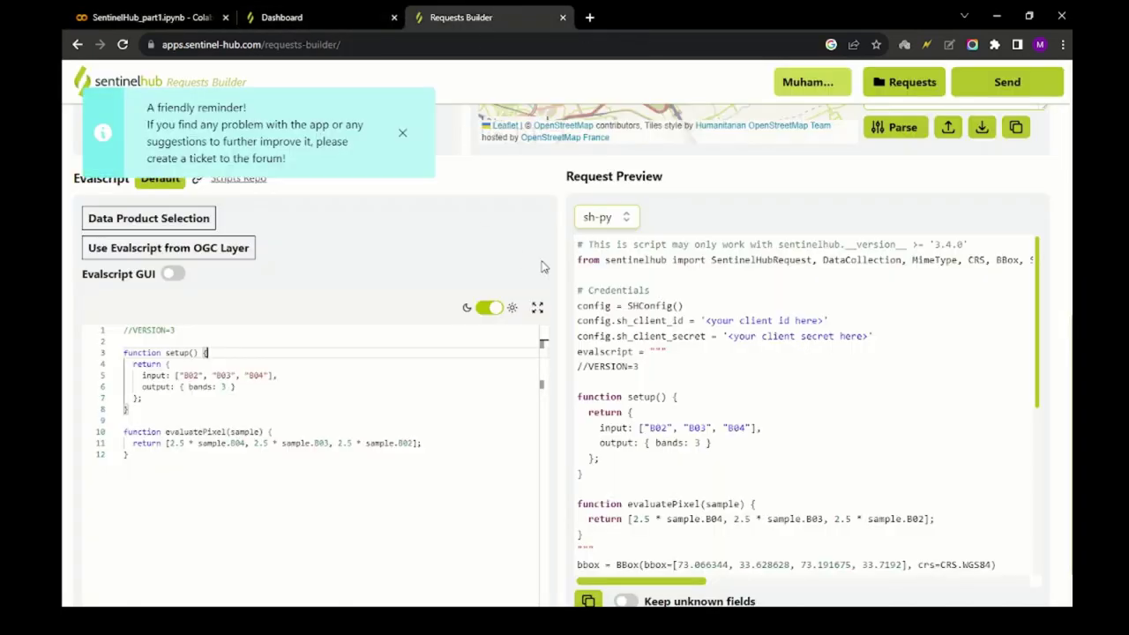
{"action": "scroll", "coordinate": [561, 284], "scroll_direction": "up", "scroll_amount": 5}
{"action": "scroll", "coordinate": [471, 255], "scroll_direction": "down", "scroll_amount": 1}
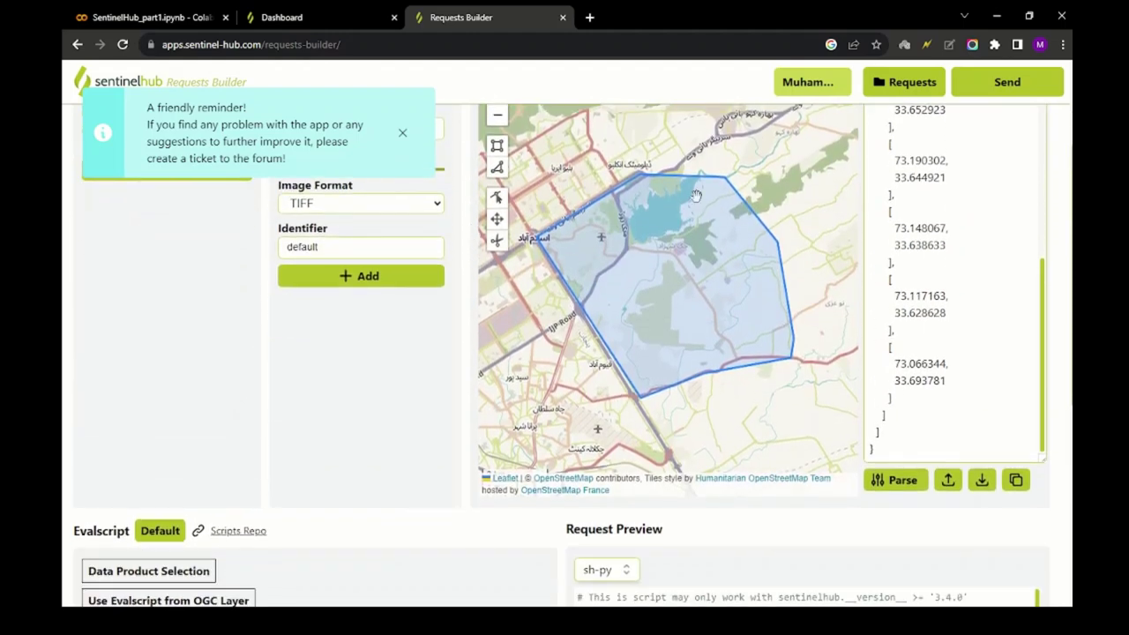
{"action": "scroll", "coordinate": [458, 390], "scroll_direction": "down", "scroll_amount": 4}
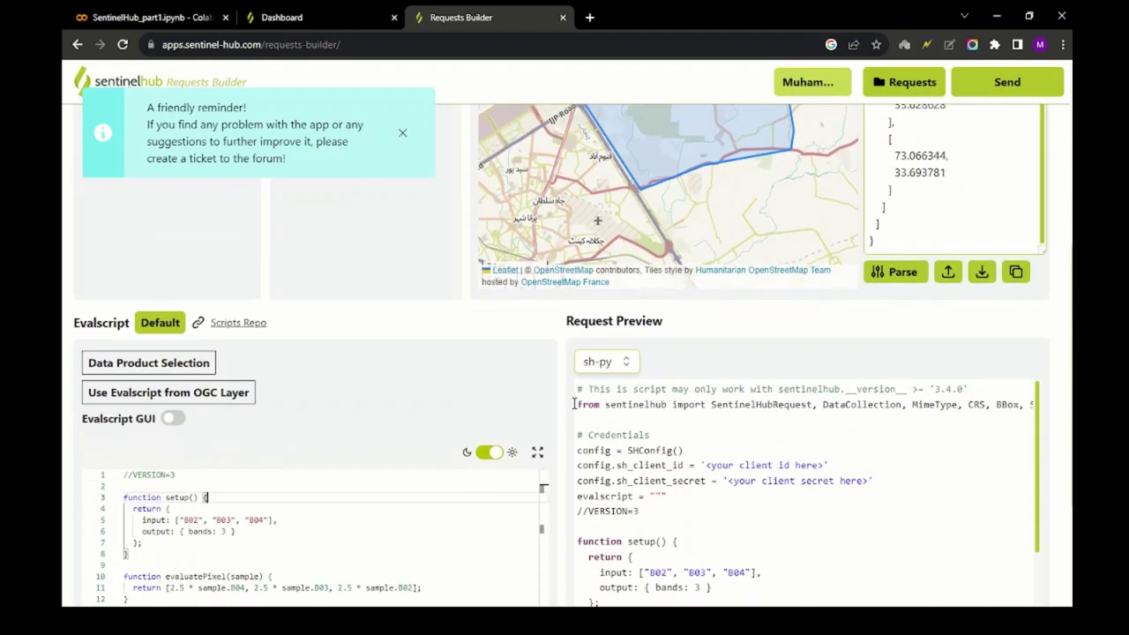
{"action": "scroll", "coordinate": [572, 408], "scroll_direction": "down", "scroll_amount": 1}
{"action": "scroll", "coordinate": [635, 356], "scroll_direction": "down", "scroll_amount": 2}
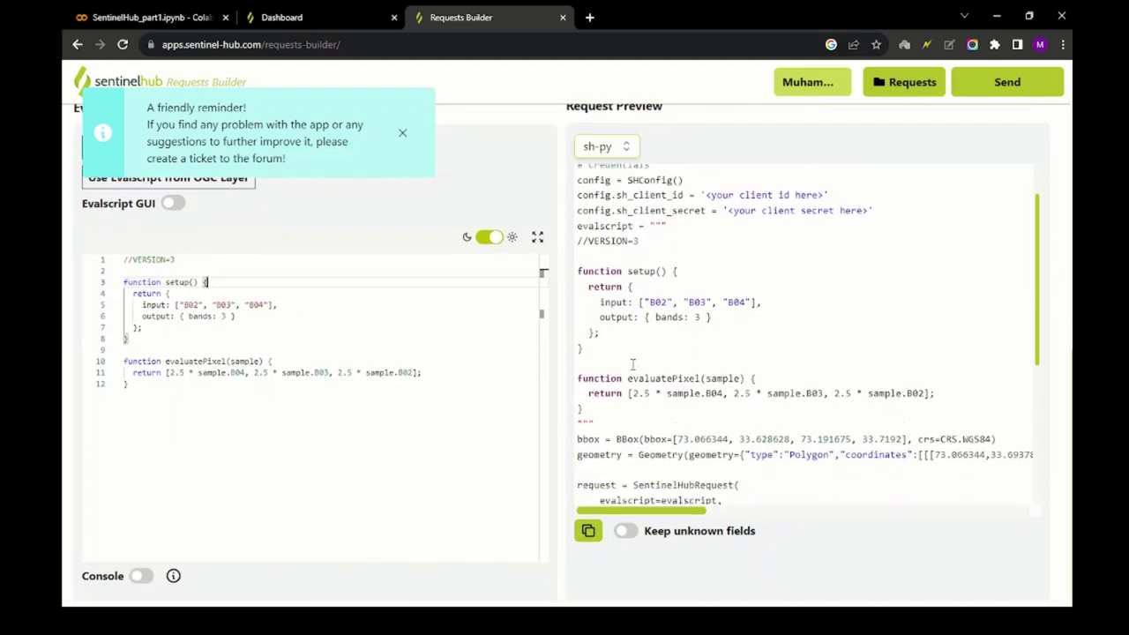
{"action": "left_click", "coordinate": [675, 352]}
{"action": "left_click_drag", "start_coordinate": [677, 353], "coordinate": [902, 354]}
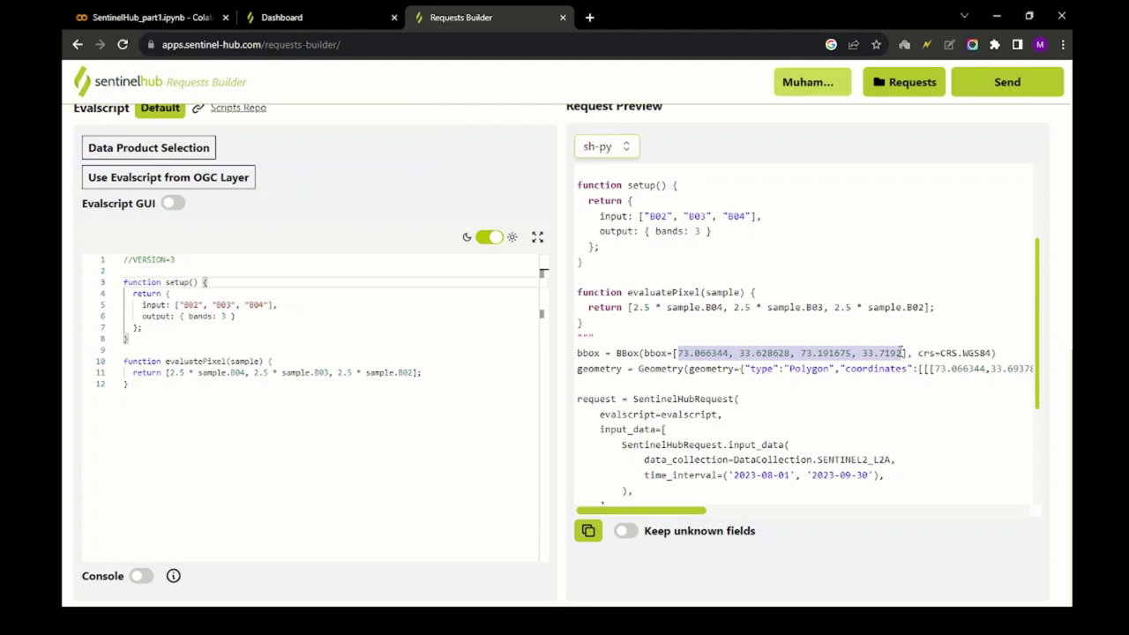
- Return to the Colab notebook and define coords = (73.066344, 33.628628, 73.191675, 33.7192) in the region of interest cell
{"action": "left_click", "coordinate": [167, 18]}
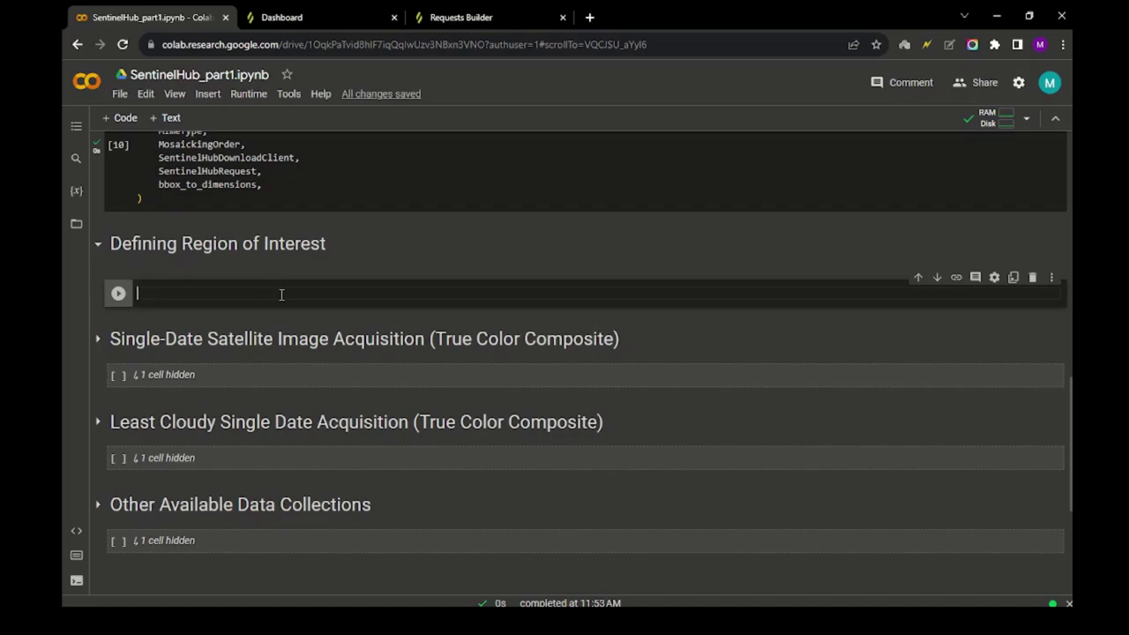
{"action": "type", "text": "coor"}
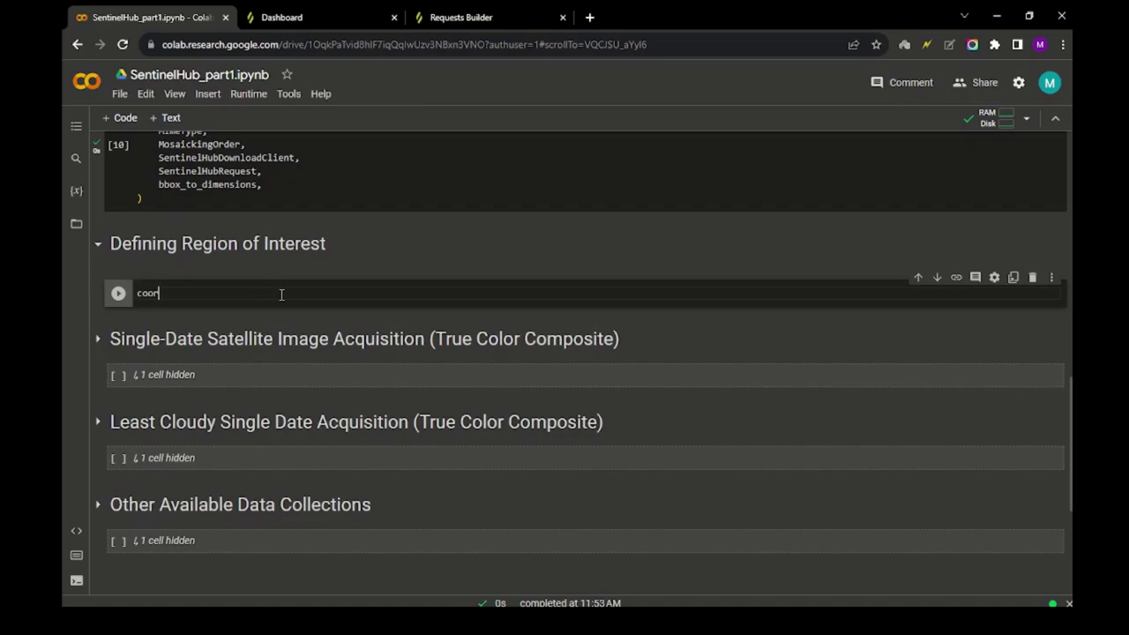
{"action": "type", "text": "ds = (73.066344, 33.628628, 73.191675, 33.7192"}
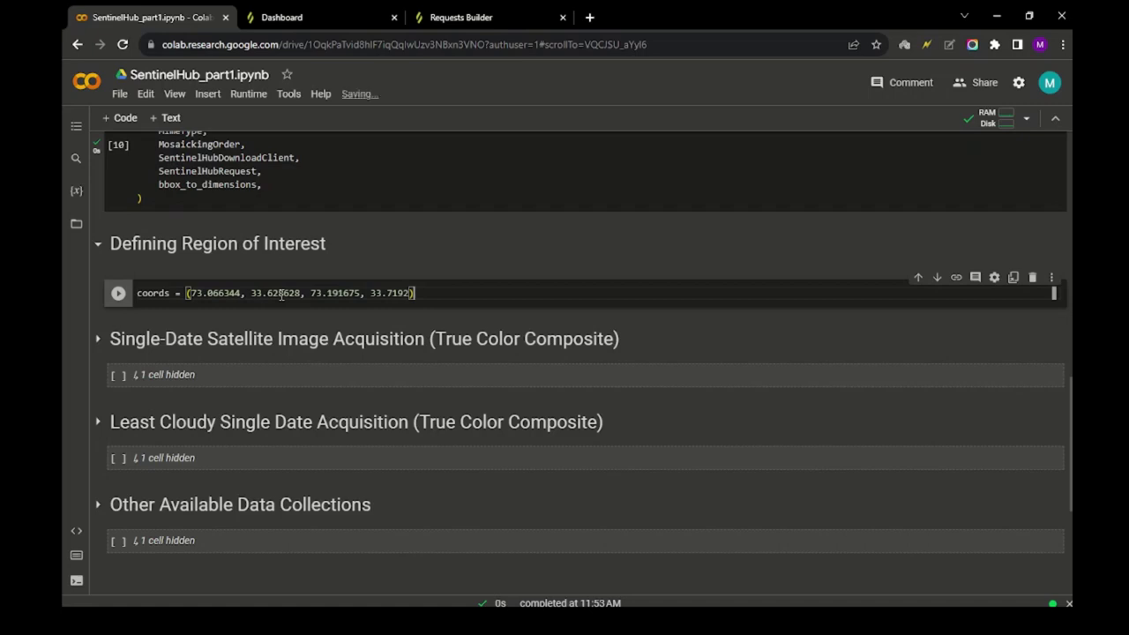
- Add a resolution variable below the coords line, separated by a blank line
{"action": "key", "text": "Return"}
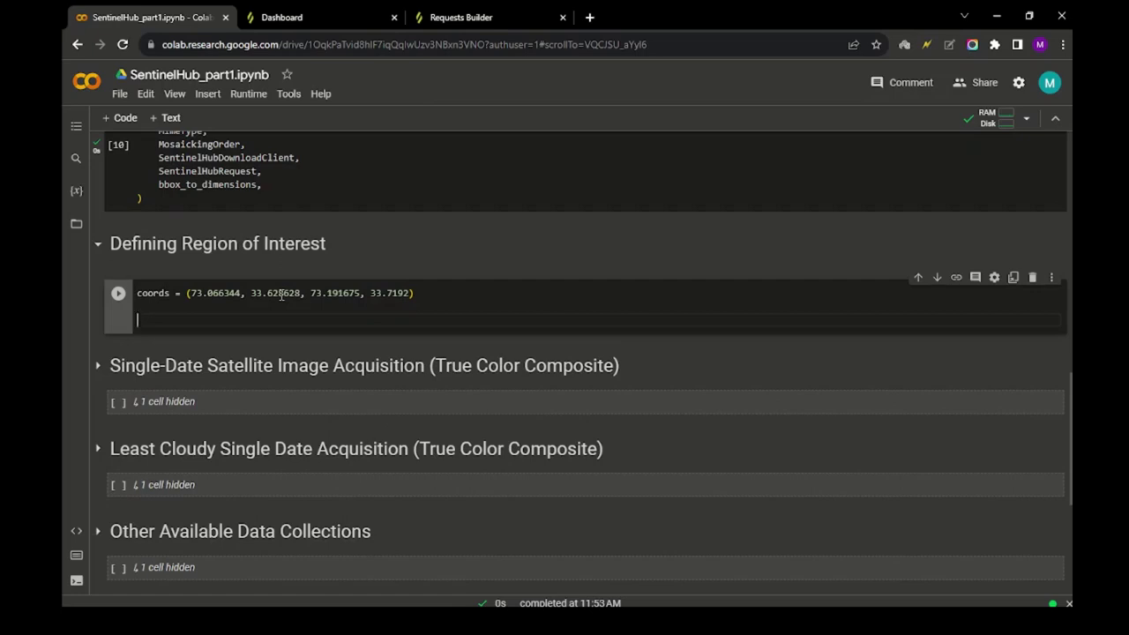
{"action": "type", "text": "resou"}
{"action": "key", "text": "BackSpace"}
{"action": "type", "text": "lutio"}
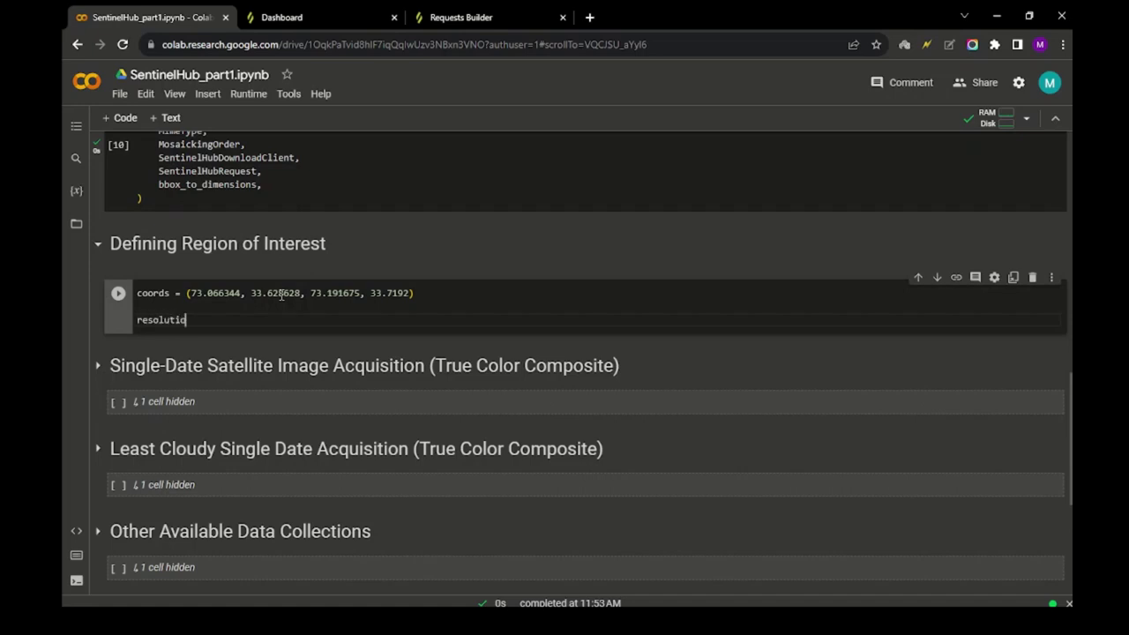